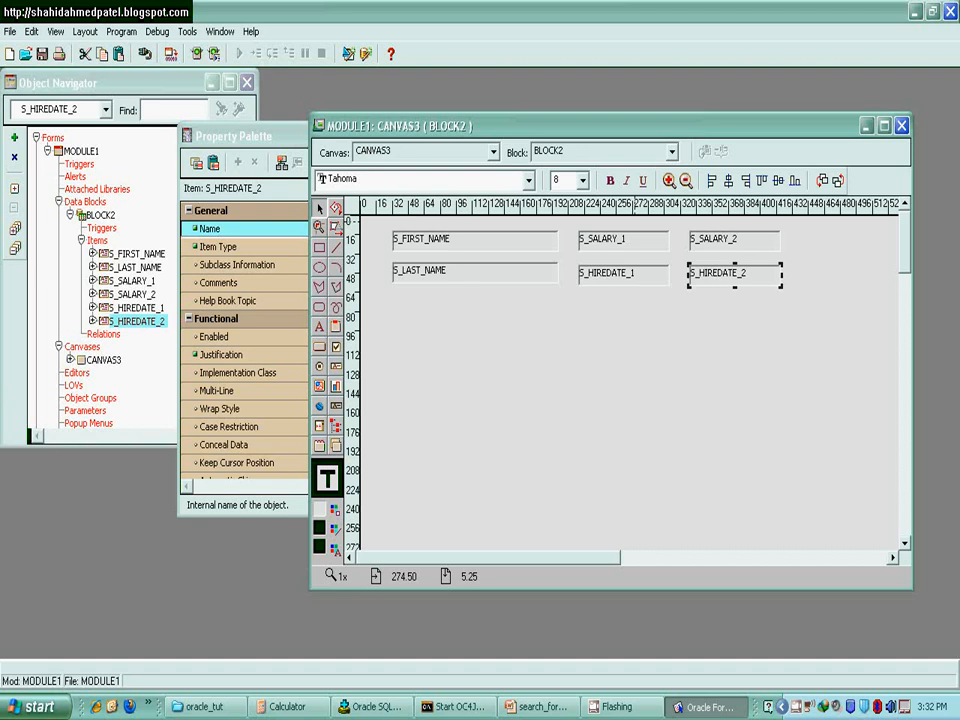
Set the justification of S_SALARY_1 and S_SALARY_2 together to Right
{"action": "key", "text": "F4"}
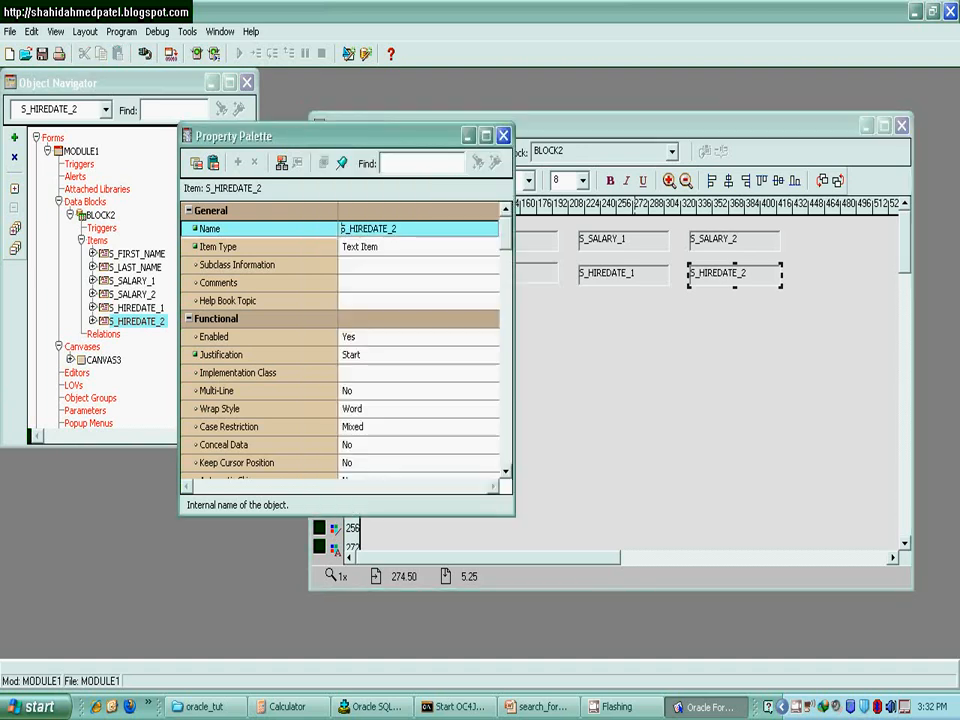
{"action": "left_click_drag", "start_coordinate": [370, 136], "coordinate": [288, 130]}
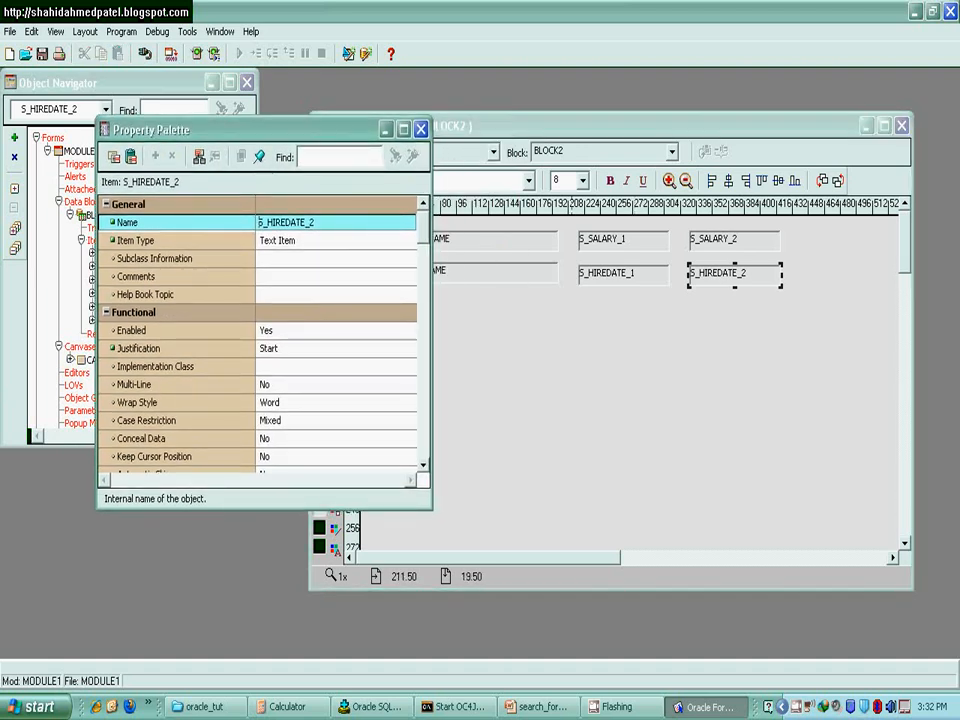
{"action": "left_click", "coordinate": [593, 241]}
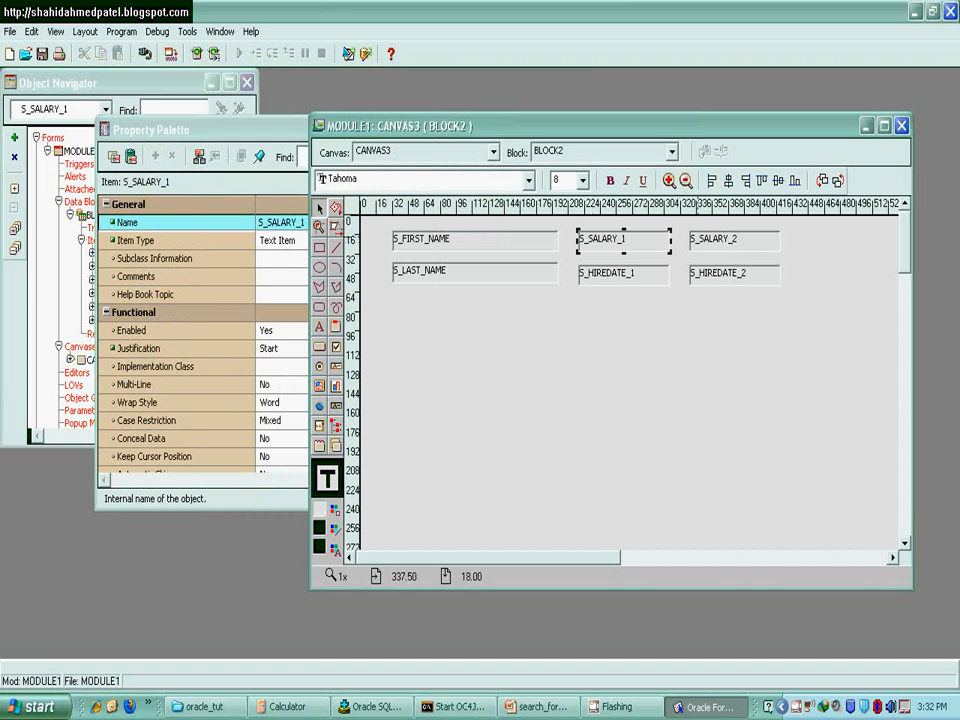
{"action": "left_click", "coordinate": [736, 243], "text": "shift"}
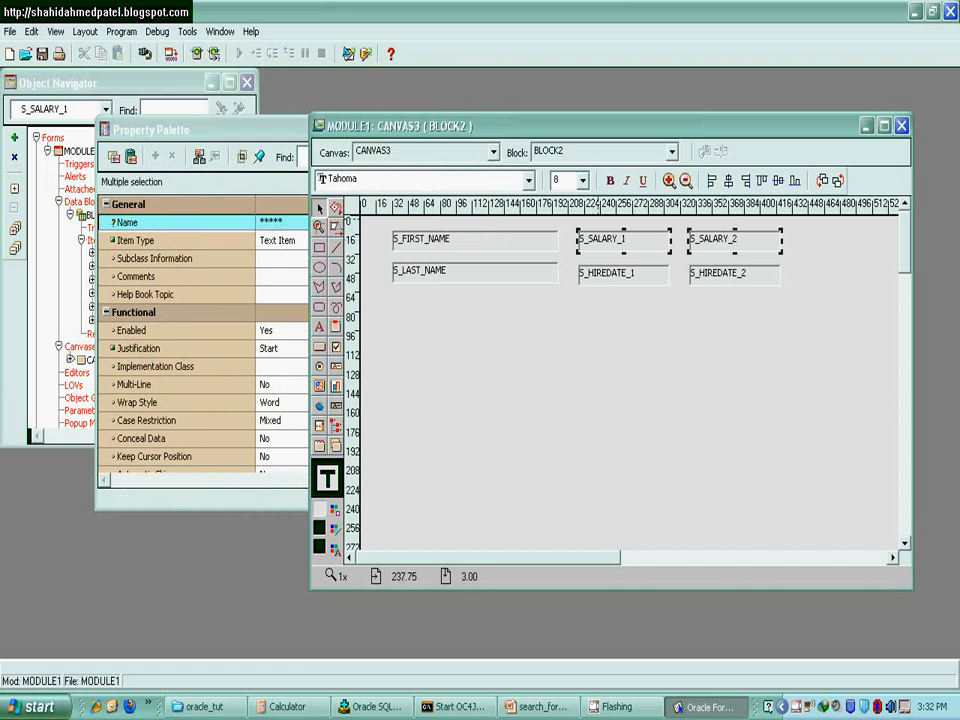
{"action": "left_click", "coordinate": [230, 130]}
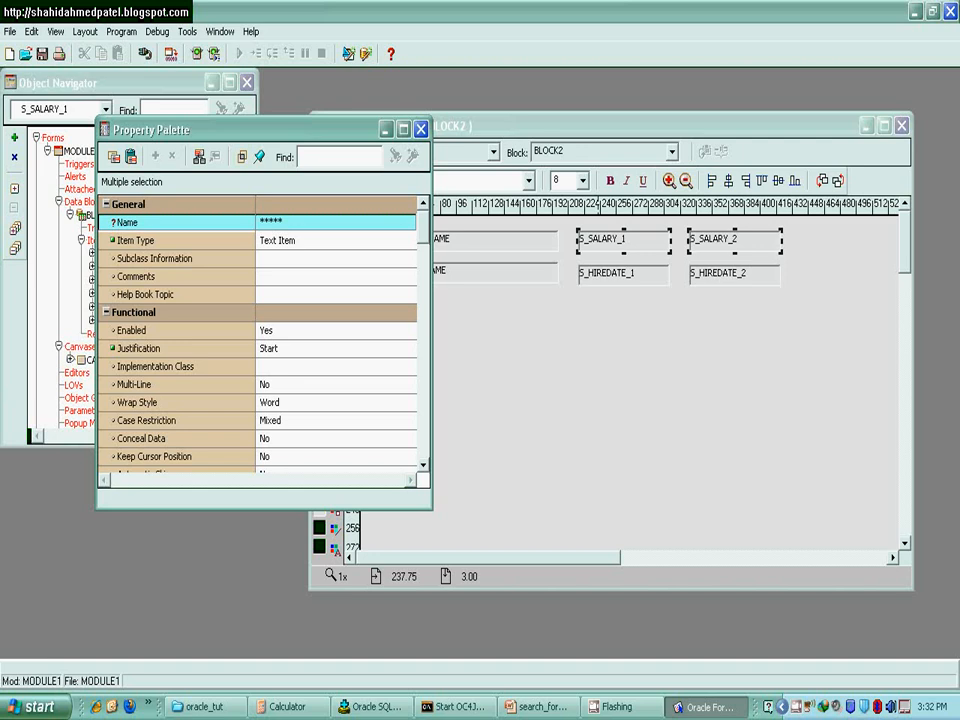
{"action": "scroll", "coordinate": [257, 335], "scroll_direction": "down", "scroll_amount": 1}
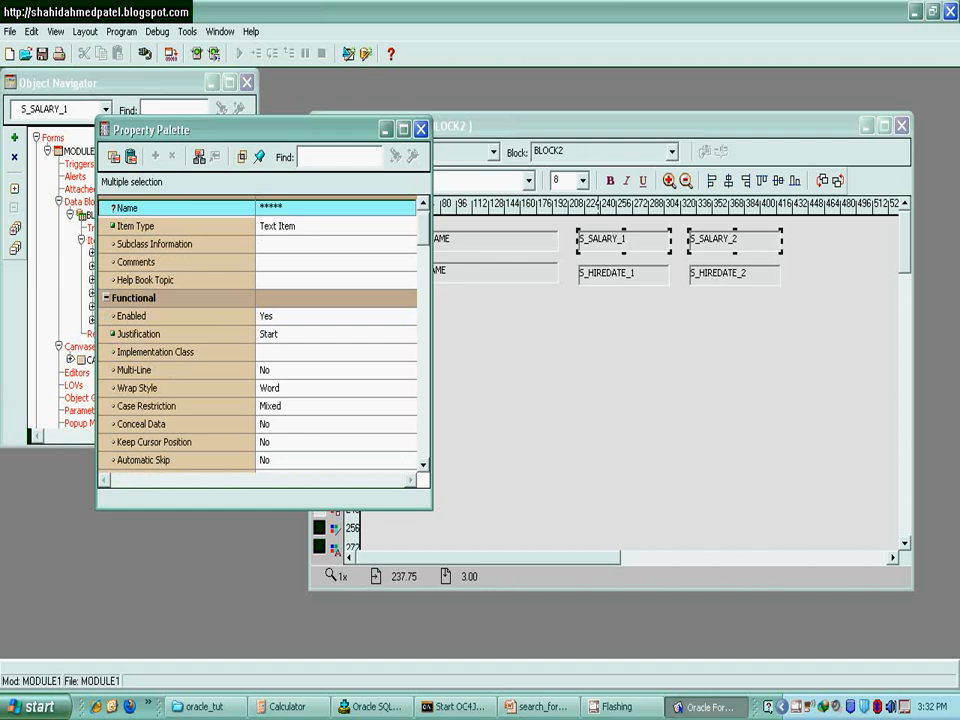
{"action": "left_click", "coordinate": [186, 334]}
{"action": "left_click", "coordinate": [186, 316]}
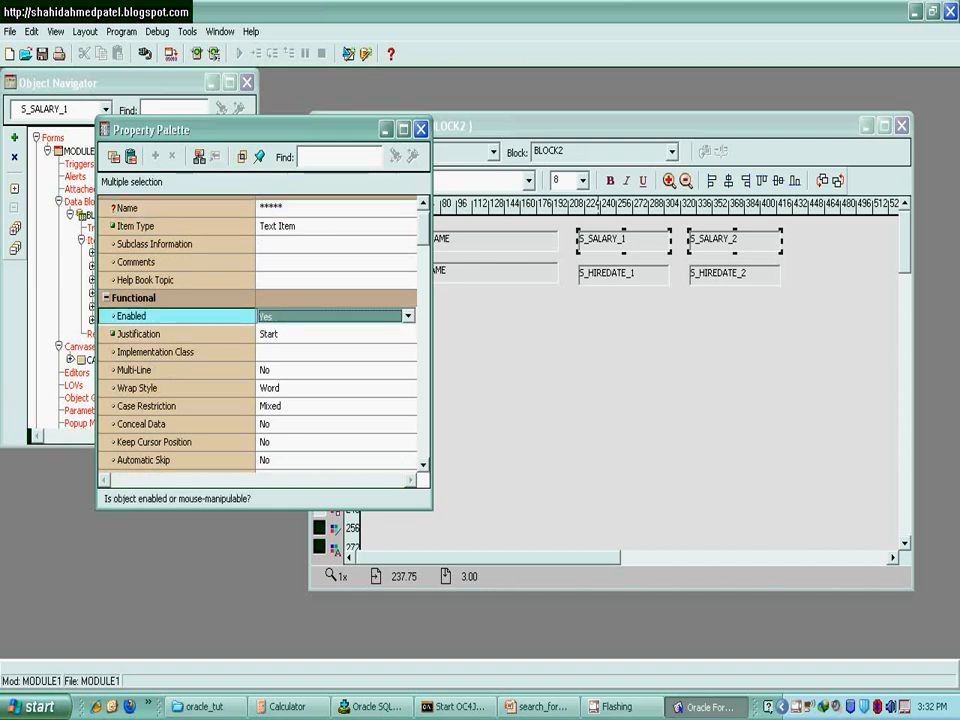
{"action": "left_click", "coordinate": [340, 334]}
{"action": "left_click", "coordinate": [408, 334]}
{"action": "left_click", "coordinate": [340, 361]}
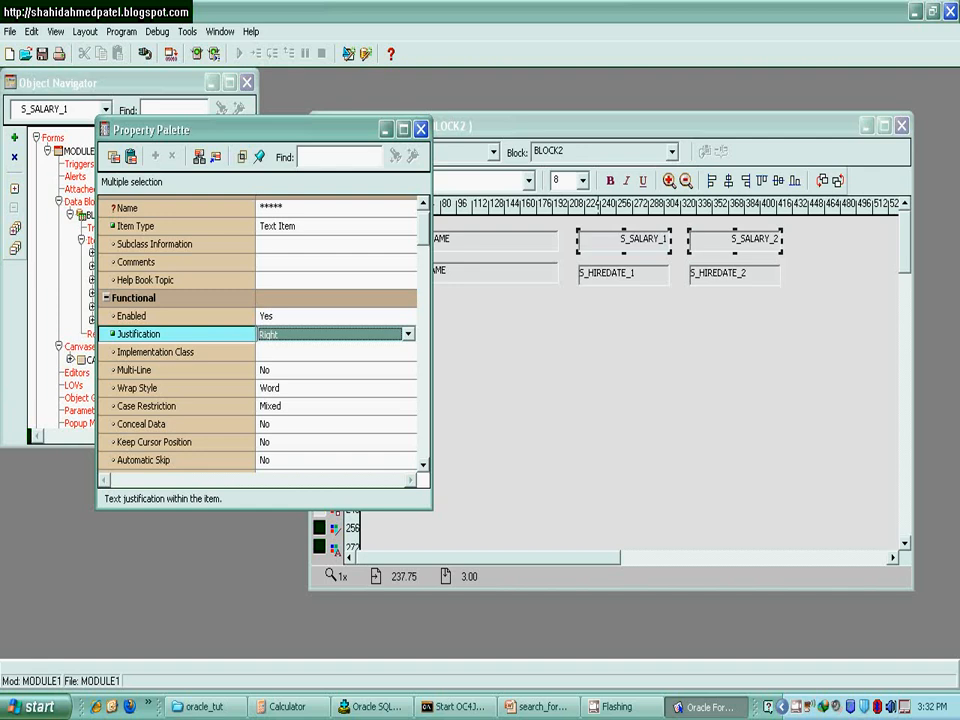
Set the data type of both selected salary items to Number
{"action": "scroll", "coordinate": [257, 333], "scroll_direction": "down", "scroll_amount": 3}
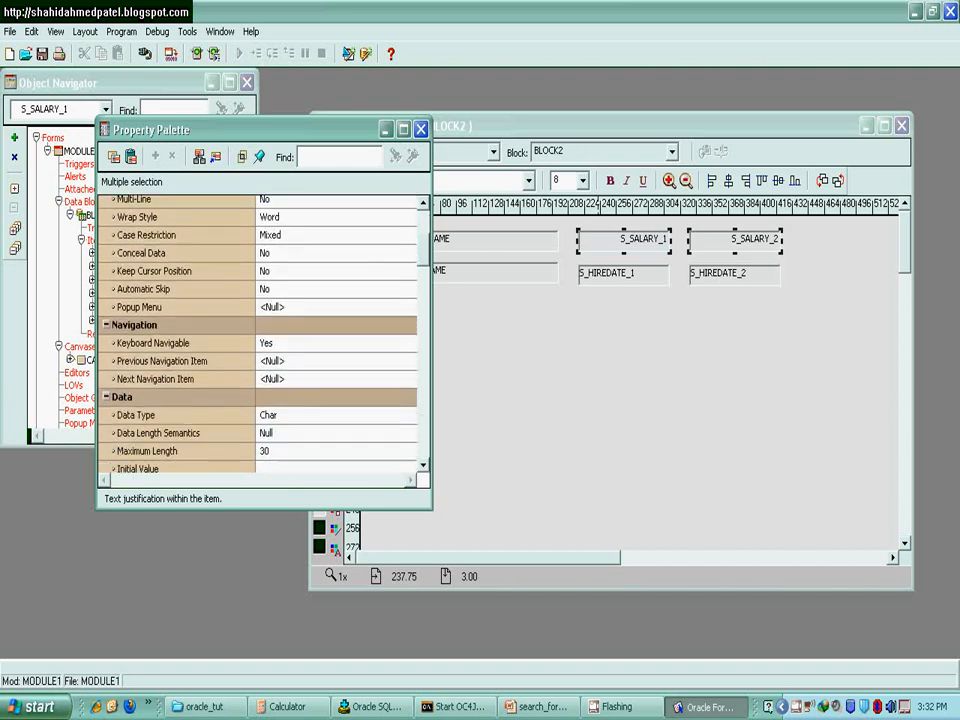
{"action": "scroll", "coordinate": [257, 333], "scroll_direction": "down", "scroll_amount": 2}
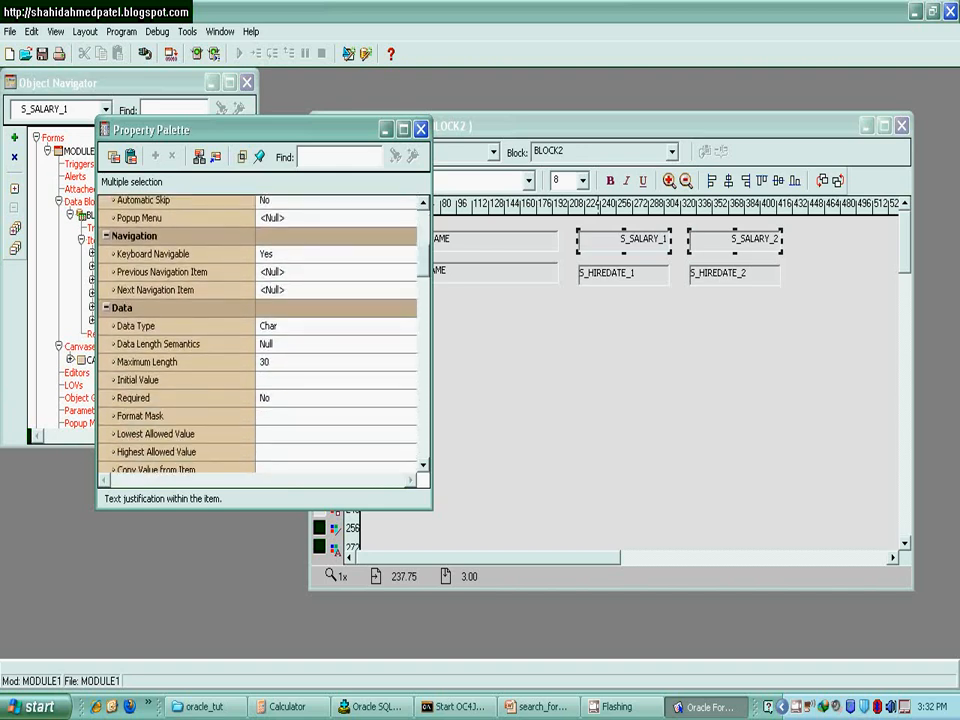
{"action": "left_click", "coordinate": [320, 326]}
{"action": "key", "text": "n"}
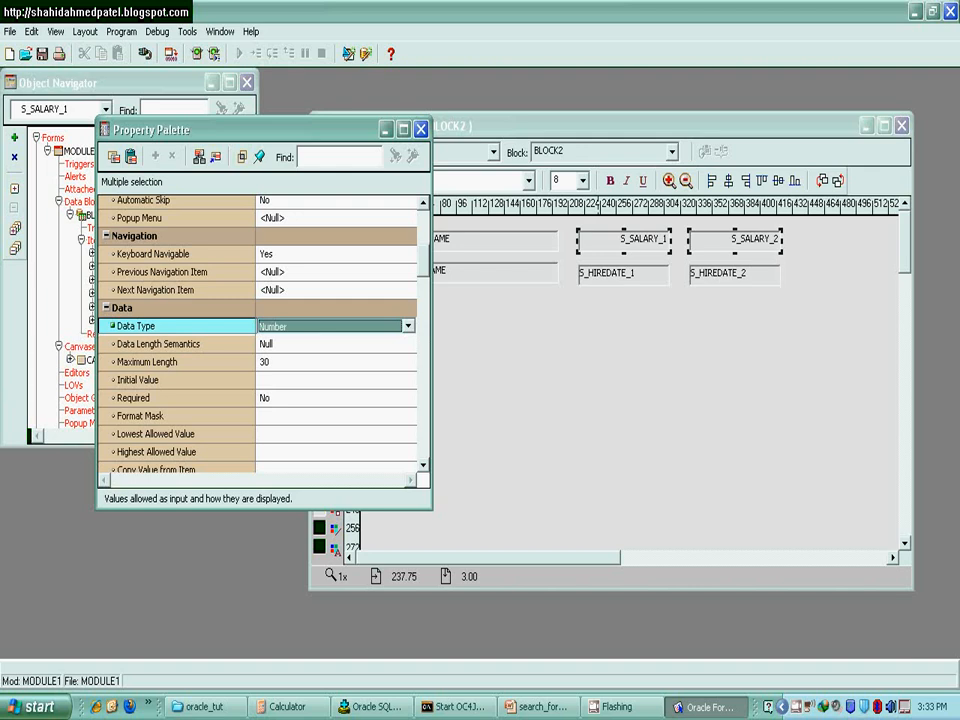
{"action": "left_click", "coordinate": [300, 398]}
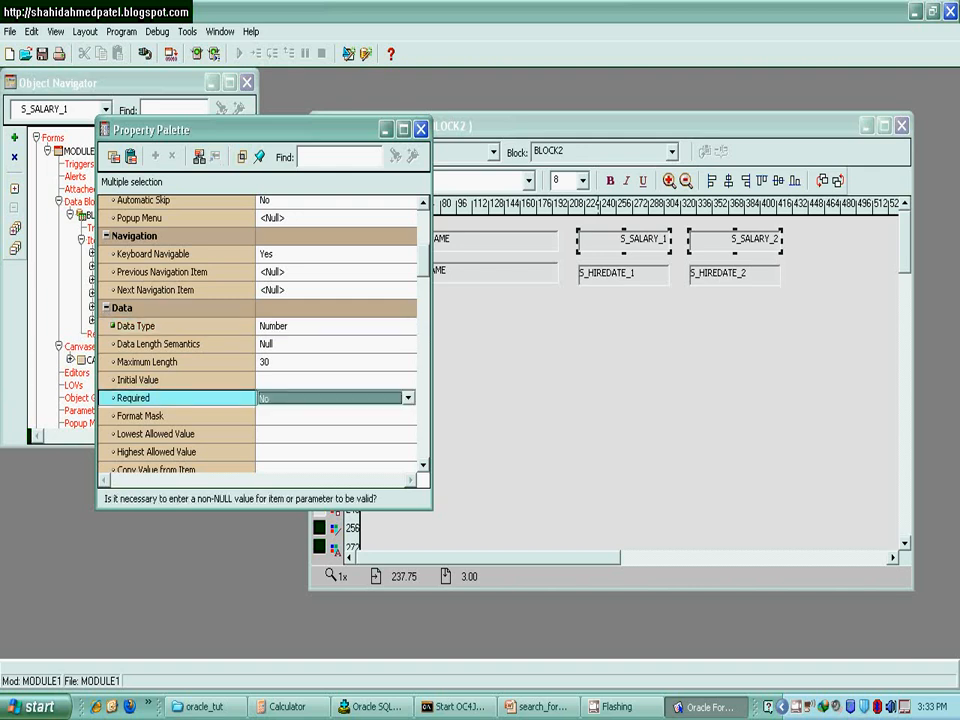
{"action": "left_click", "coordinate": [300, 416]}
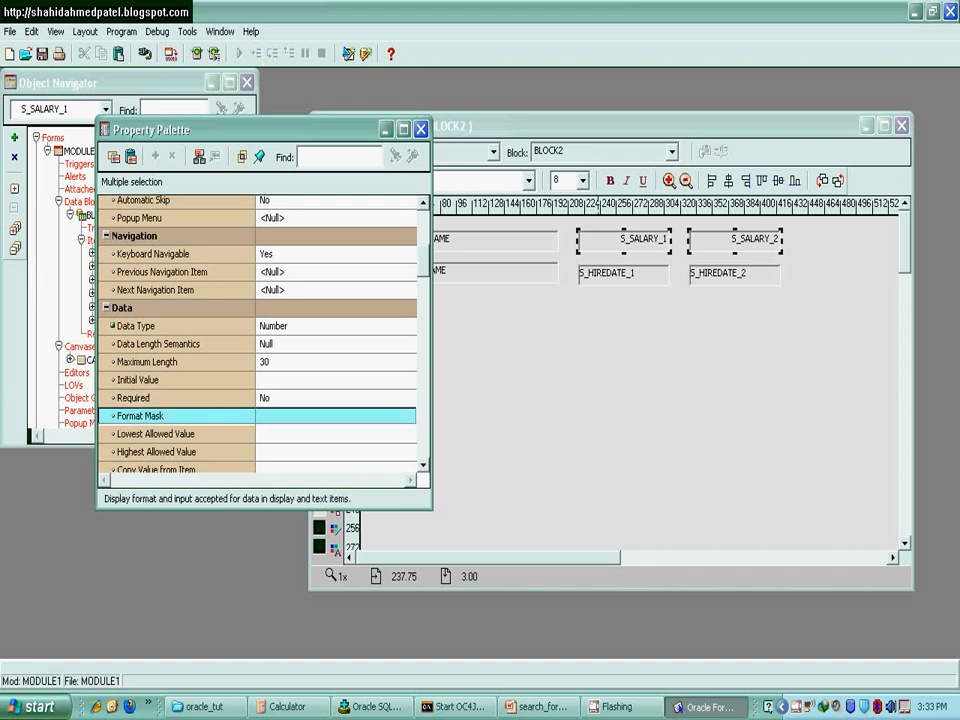
{"action": "type", "text": "999,999"}
{"action": "key", "text": "BackSpace"}
{"action": "key", "text": "BackSpace"}
{"action": "key", "text": "BackSpace"}
{"action": "key", "text": "BackSpace"}
{"action": "key", "text": "BackSpace"}
{"action": "key", "text": "BackSpace"}
{"action": "key", "text": "BackSpace"}
Set the data type of S_HIREDATE_1 and S_HIREDATE_2 together to Date
{"action": "left_click", "coordinate": [594, 280]}
{"action": "left_click", "coordinate": [721, 278], "text": "shift"}
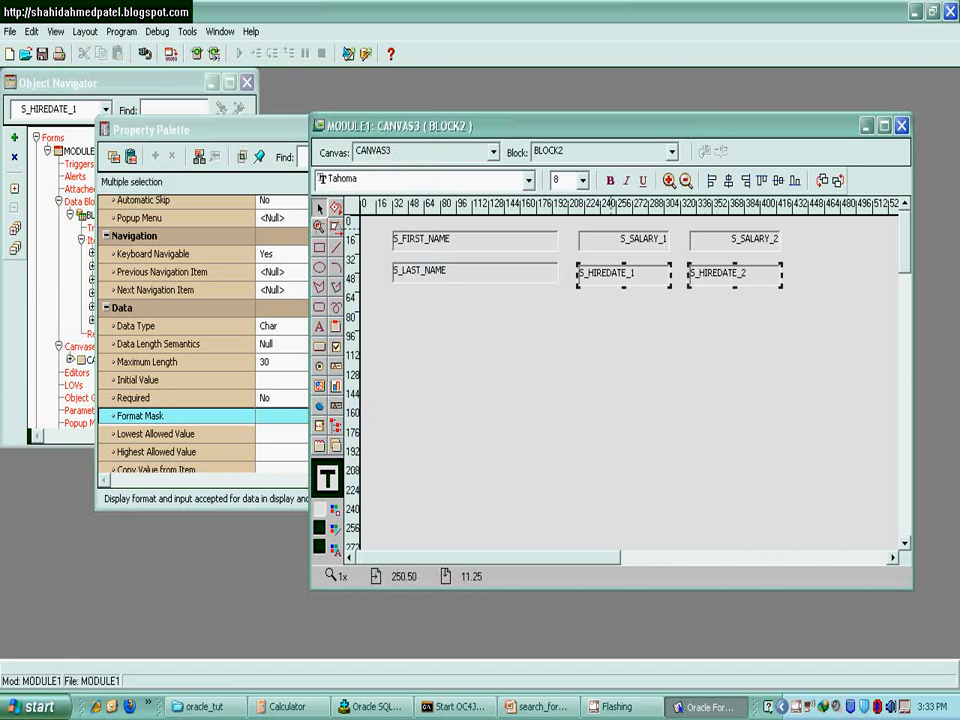
{"action": "left_click", "coordinate": [281, 416]}
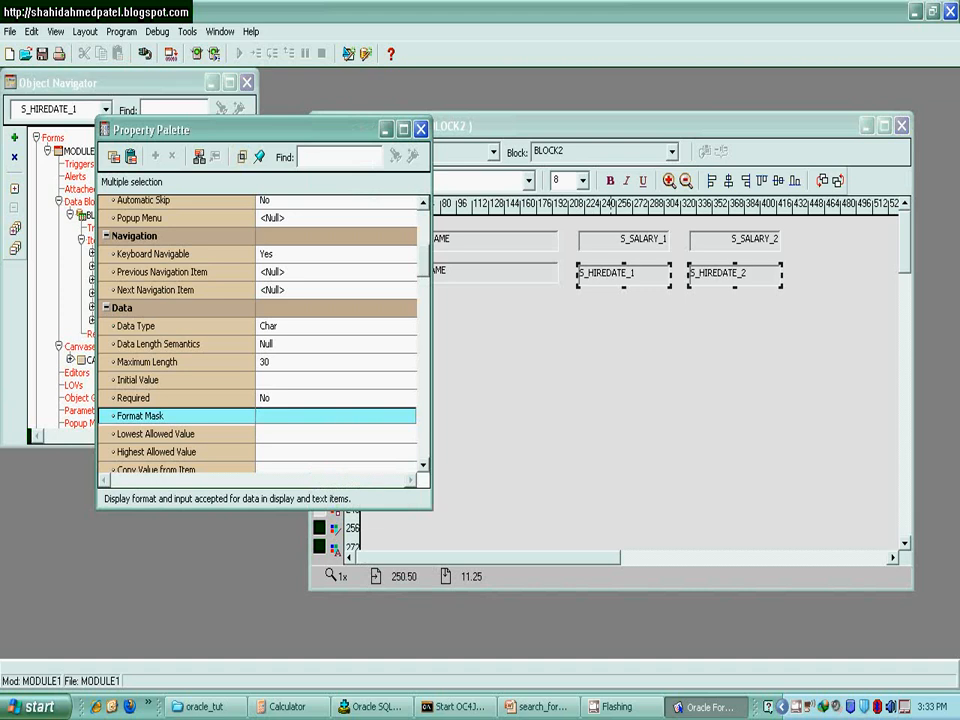
{"action": "left_click", "coordinate": [300, 326]}
{"action": "key", "text": "d"}
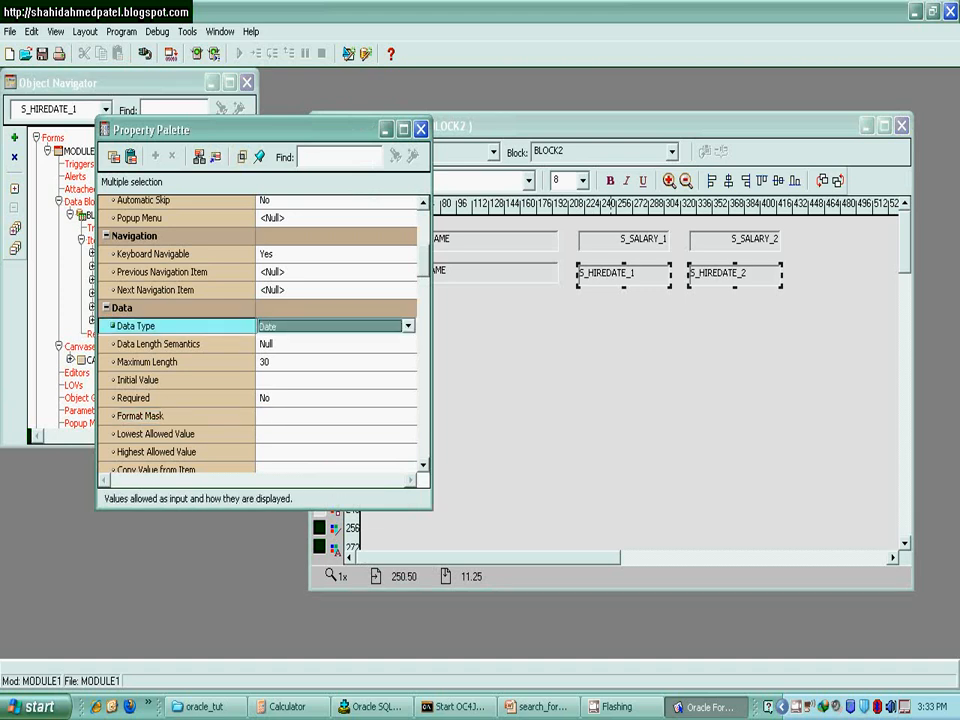
Give both selected hire date items the format mask DD-MM-YYYY
{"action": "left_click", "coordinate": [300, 362]}
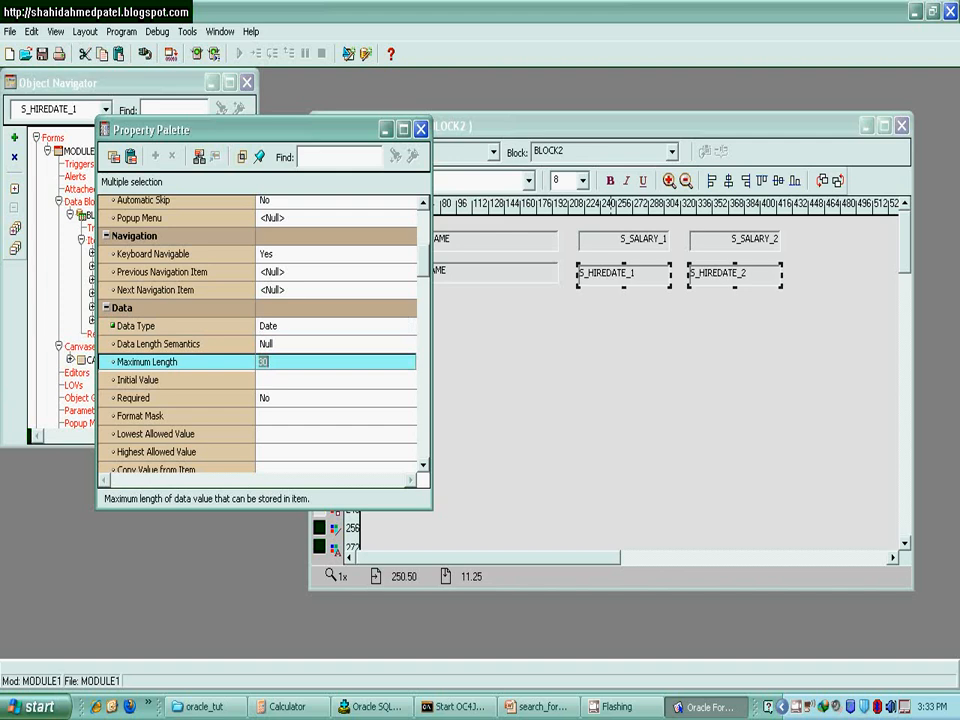
{"action": "left_click", "coordinate": [300, 416]}
{"action": "type", "text": "DD"}
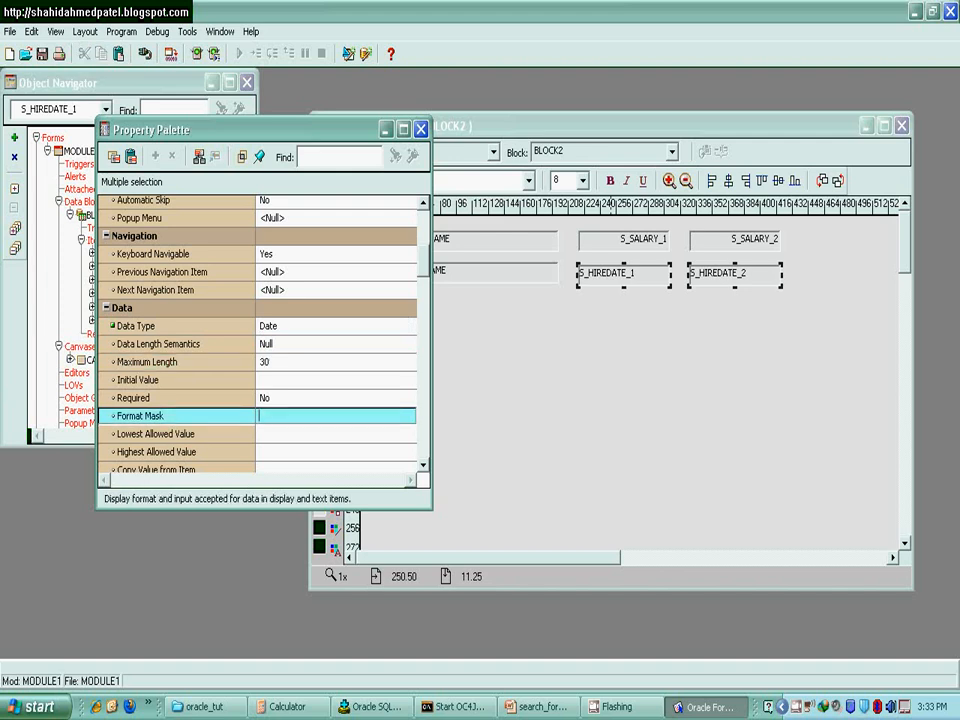
{"action": "type", "text": "-MM-YYYY"}
{"action": "key", "text": "Return"}
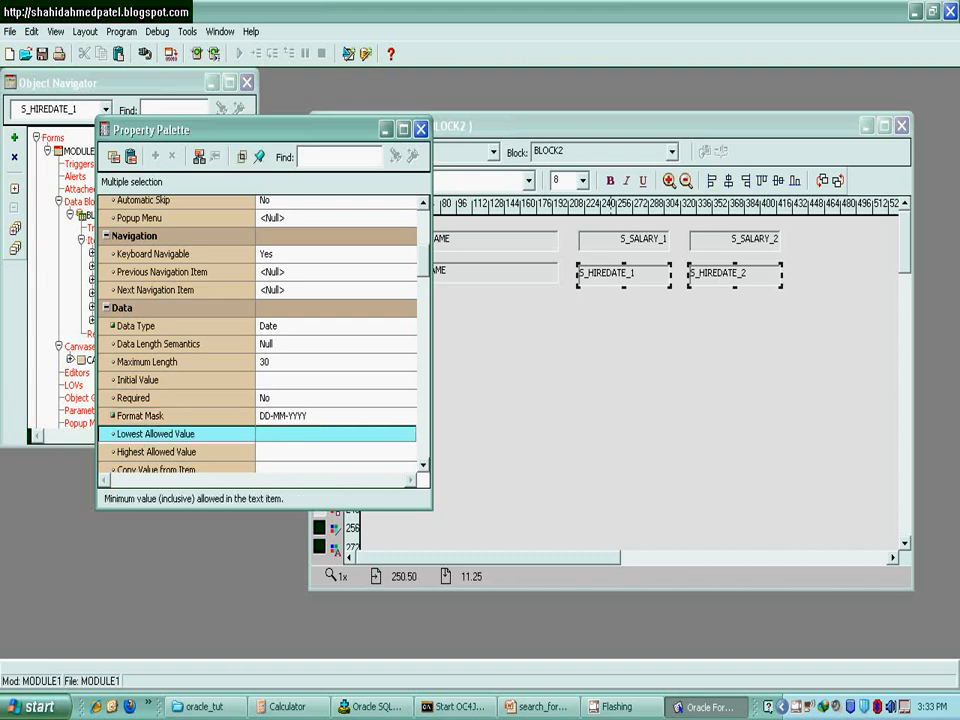
{"action": "key", "text": "Up"}
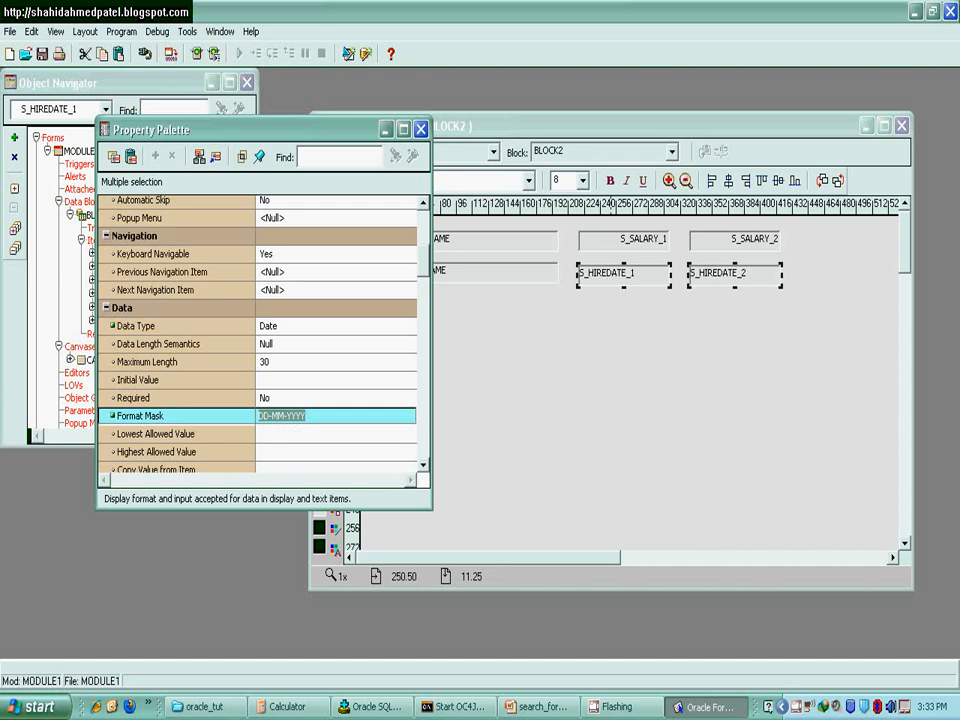
{"action": "left_click", "coordinate": [270, 416]}
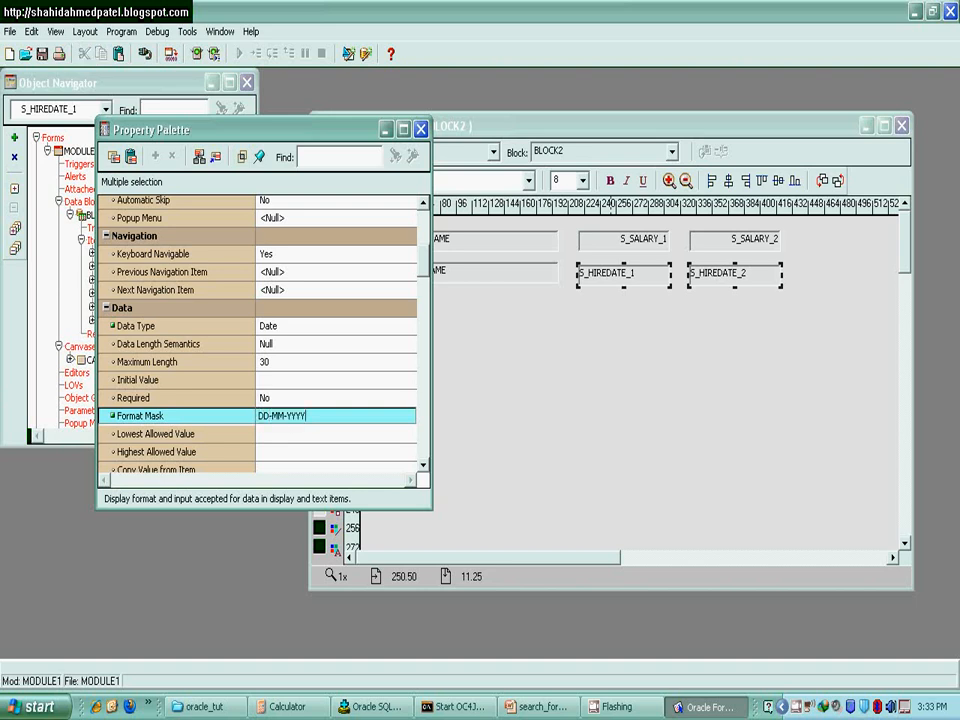
{"action": "type", "text": "01-01-2001"}
{"action": "key", "text": "BackSpace"}
{"action": "key", "text": "BackSpace"}
{"action": "key", "text": "BackSpace"}
{"action": "key", "text": "BackSpace"}
{"action": "key", "text": "BackSpace"}
{"action": "key", "text": "BackSpace"}
{"action": "key", "text": "BackSpace"}
{"action": "key", "text": "BackSpace"}
{"action": "key", "text": "BackSpace"}
{"action": "key", "text": "BackSpace"}
{"action": "key", "text": "BackSpace"}
Set the maximum length of both hire date items to 10
{"action": "left_click", "coordinate": [264, 362]}
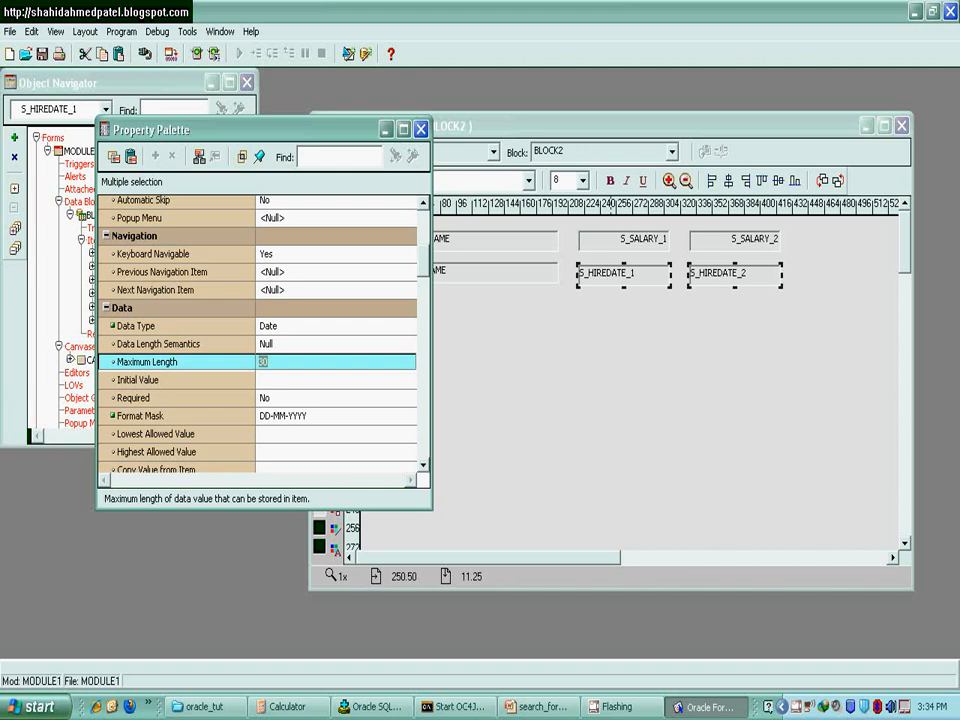
{"action": "type", "text": "10"}
{"action": "key", "text": "Return"}
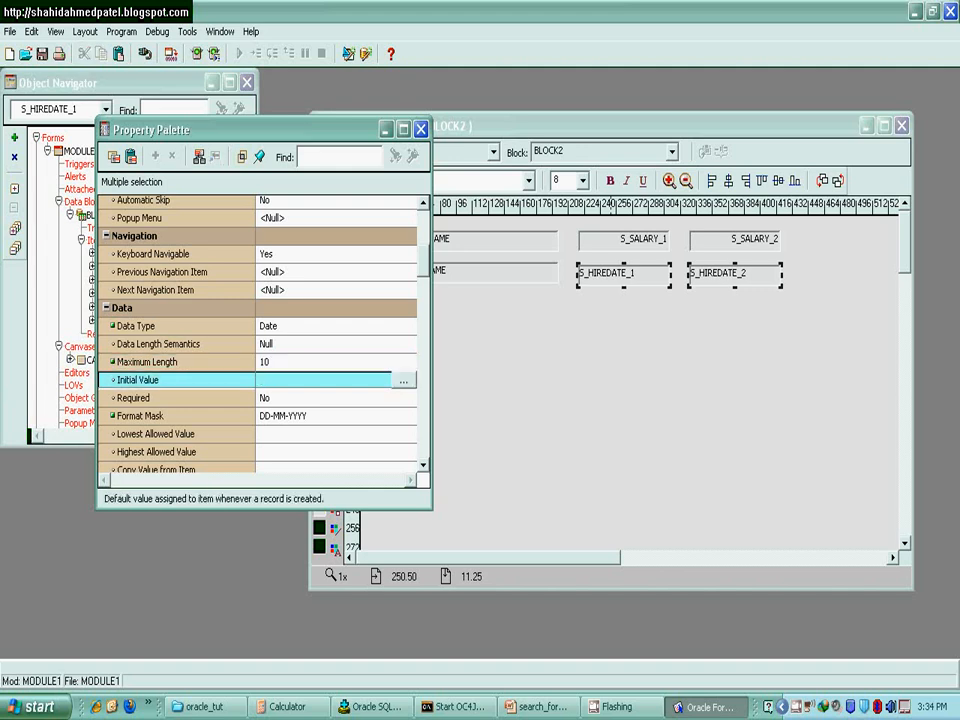
{"action": "type", "text": "$$DATE$$"}
{"action": "key", "text": "BackSpace"}
{"action": "key", "text": "BackSpace"}
{"action": "key", "text": "BackSpace"}
{"action": "key", "text": "BackSpace"}
{"action": "key", "text": "BackSpace"}
{"action": "key", "text": "BackSpace"}
{"action": "key", "text": "BackSpace"}
{"action": "key", "text": "BackSpace"}
{"action": "key", "text": "Return"}
{"action": "left_click", "coordinate": [322, 380]}
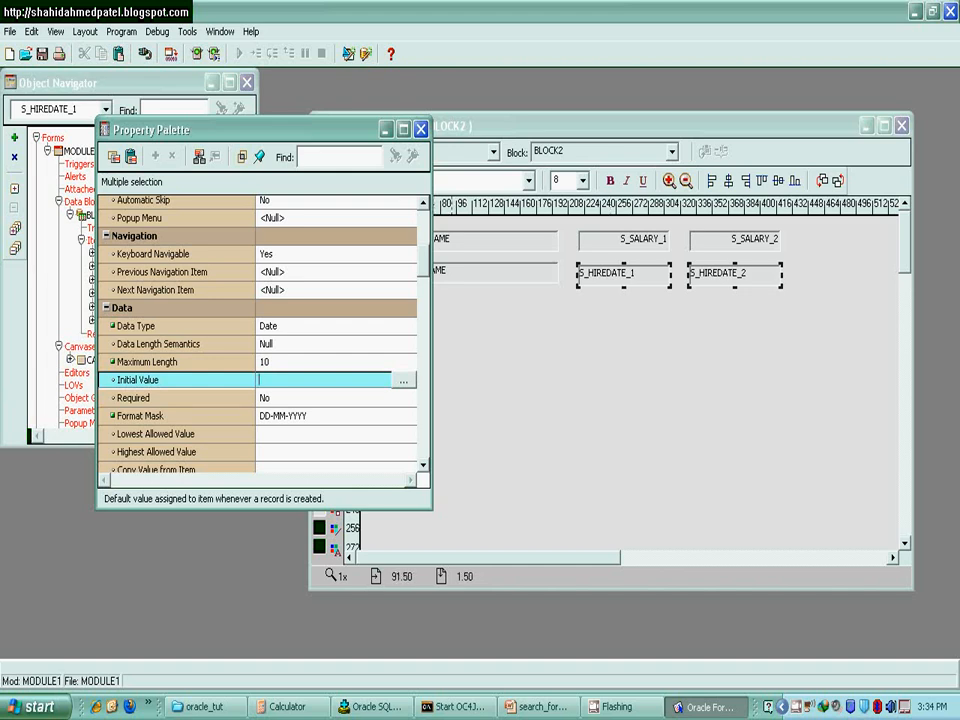
Enter "First Name" as the prompt of the two selected hire date items
{"action": "left_click", "coordinate": [478, 126]}
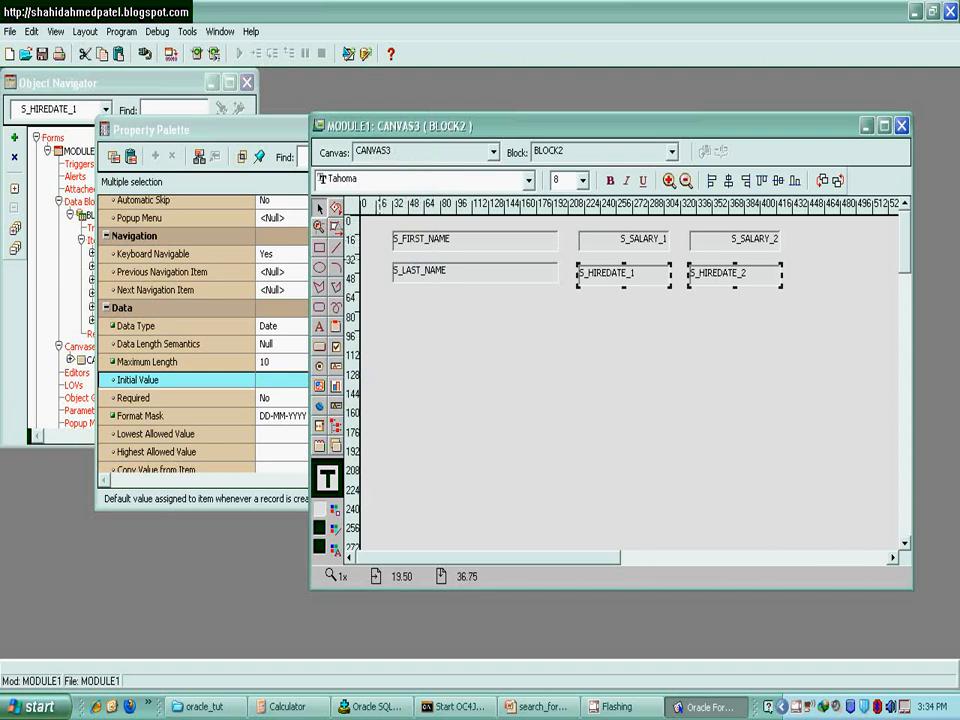
{"action": "left_click", "coordinate": [262, 130]}
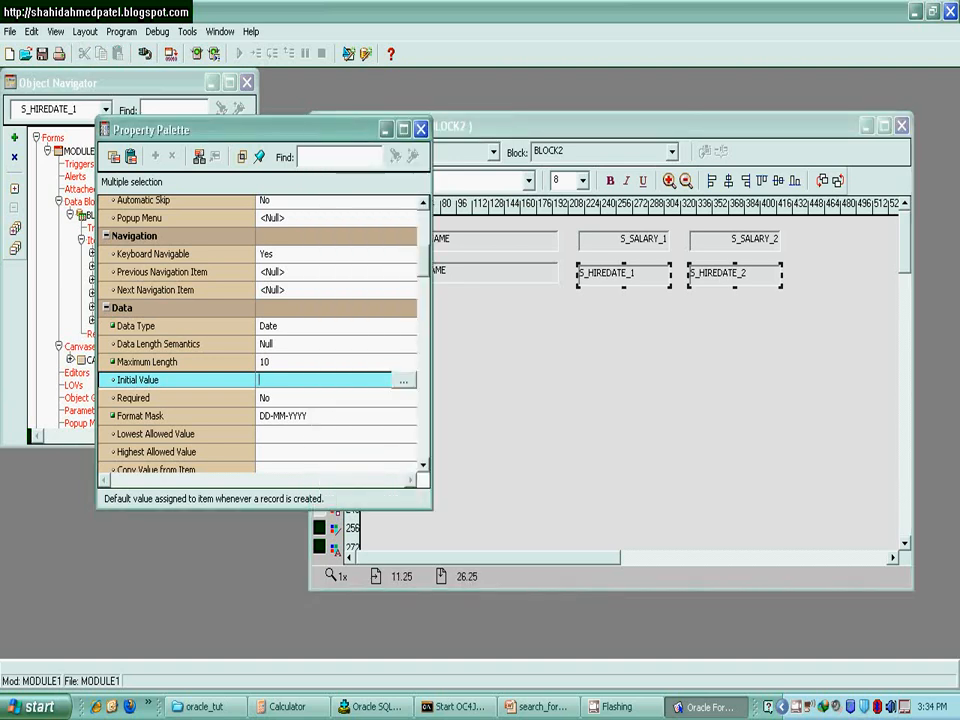
{"action": "scroll", "coordinate": [194, 285], "scroll_direction": "down", "scroll_amount": 1}
{"action": "scroll", "coordinate": [260, 330], "scroll_direction": "down", "scroll_amount": 3}
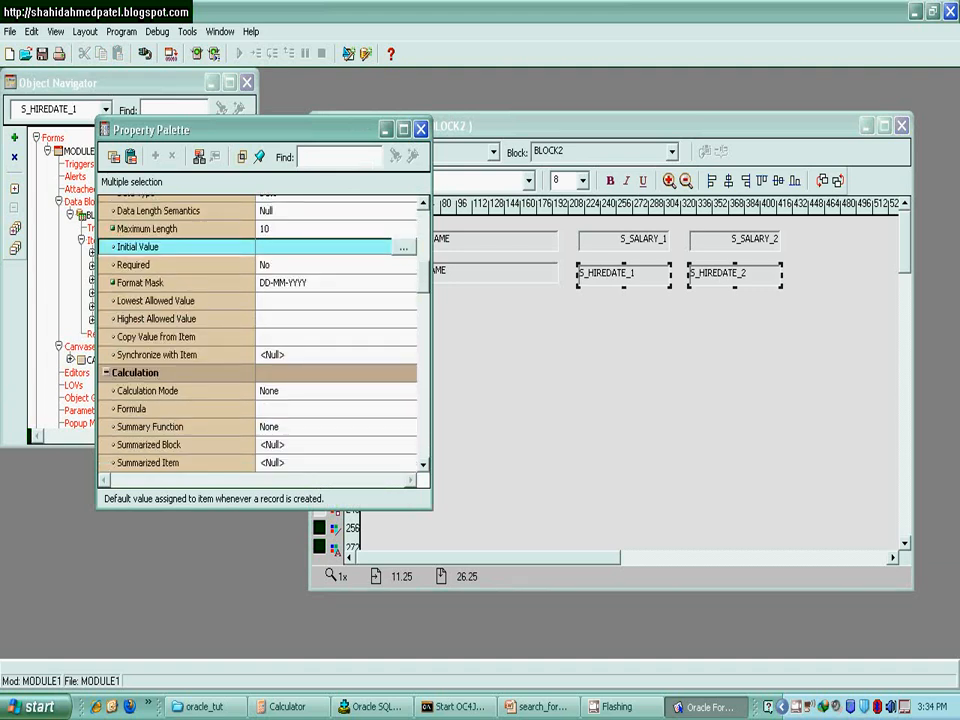
{"action": "scroll", "coordinate": [260, 330], "scroll_direction": "down", "scroll_amount": 2}
{"action": "scroll", "coordinate": [260, 330], "scroll_direction": "down", "scroll_amount": 5}
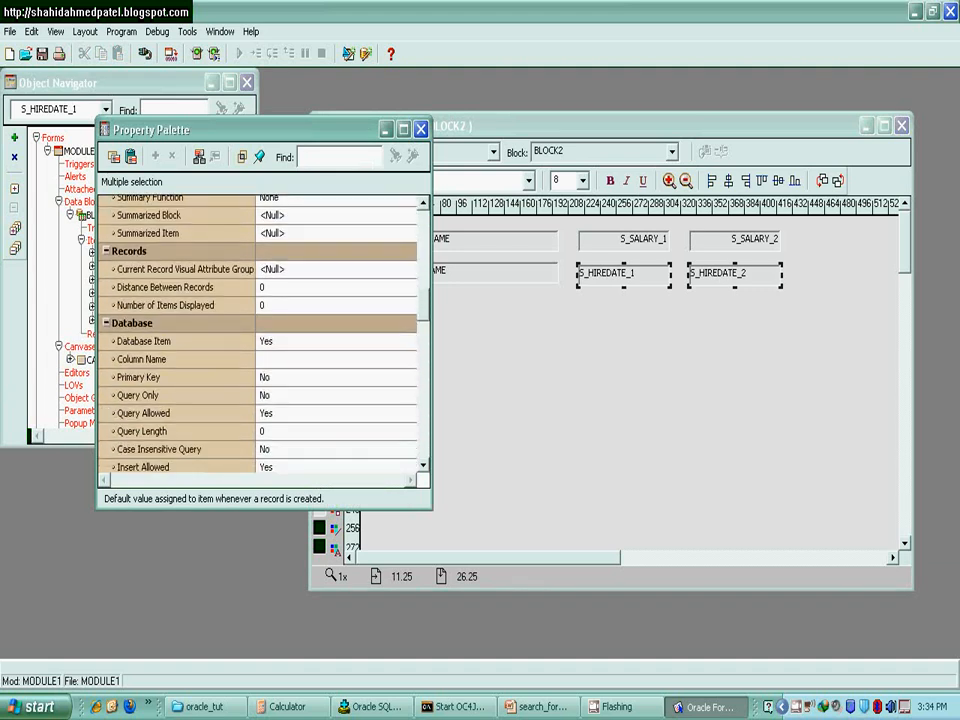
{"action": "scroll", "coordinate": [260, 330], "scroll_direction": "down", "scroll_amount": 8}
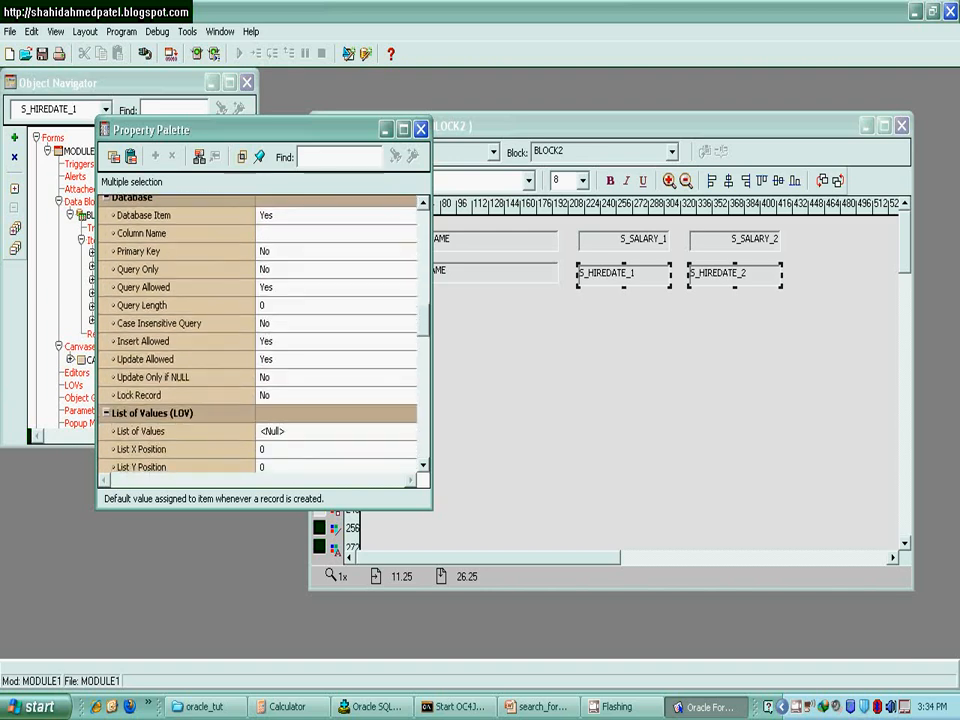
{"action": "scroll", "coordinate": [260, 330], "scroll_direction": "down", "scroll_amount": 8}
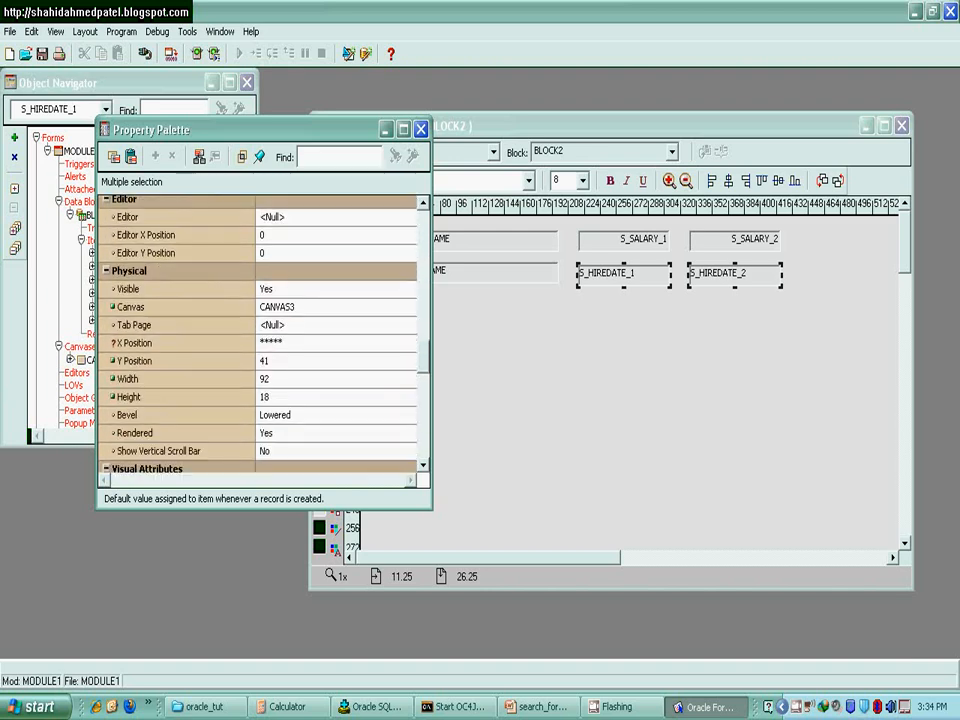
{"action": "scroll", "coordinate": [260, 330], "scroll_direction": "down", "scroll_amount": 6}
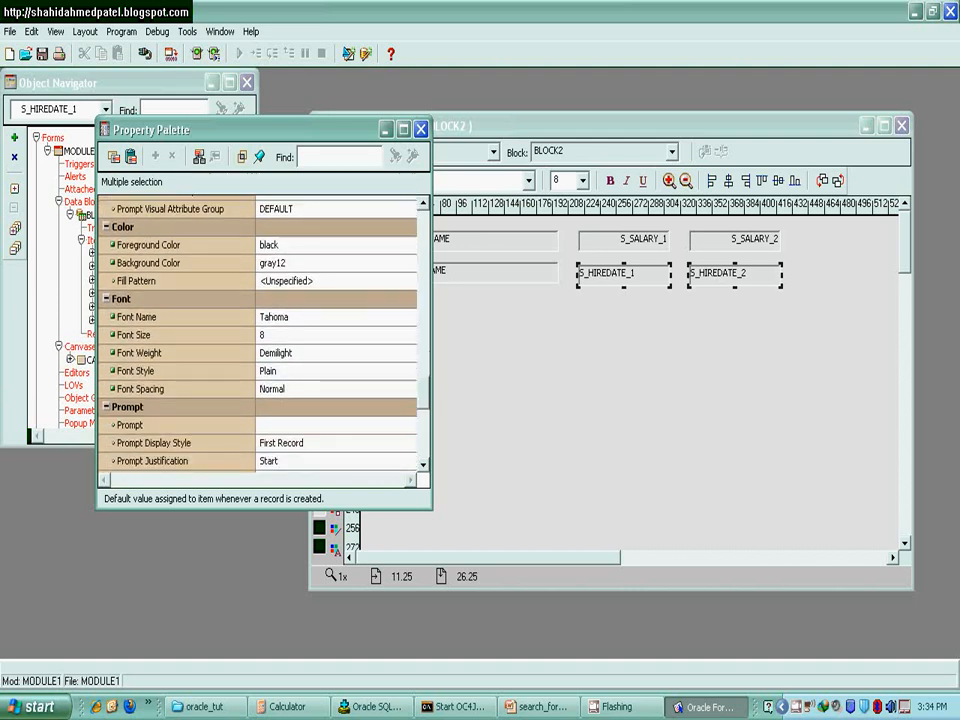
{"action": "scroll", "coordinate": [260, 330], "scroll_direction": "down", "scroll_amount": 1}
{"action": "left_click", "coordinate": [300, 403]}
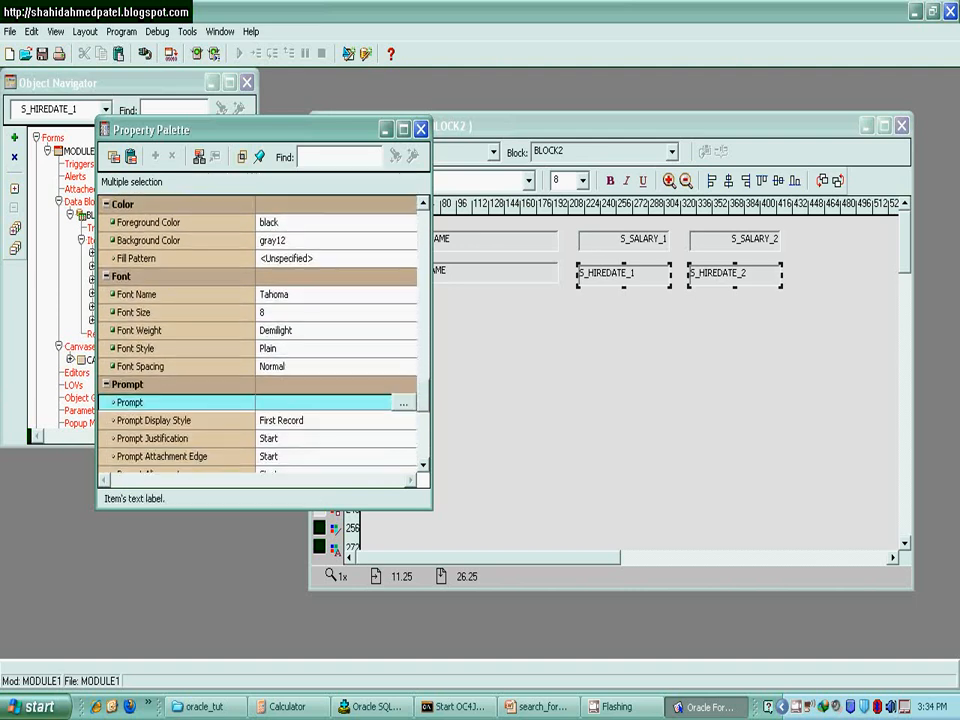
{"action": "left_click_drag", "start_coordinate": [270, 130], "coordinate": [167, 127]}
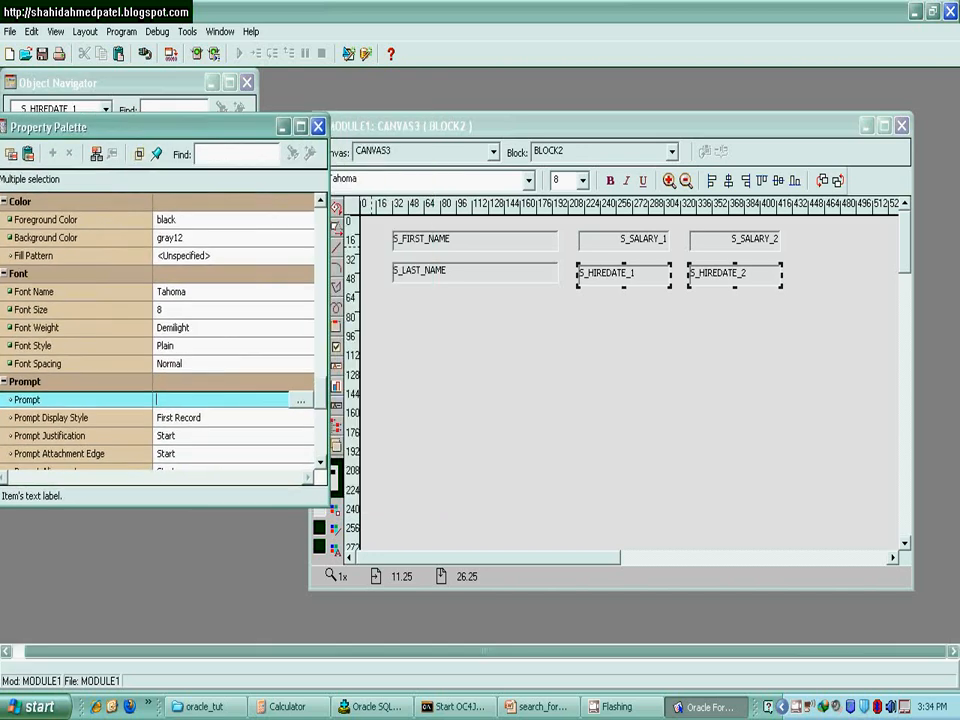
{"action": "type", "text": "First Name"}
{"action": "key", "text": "Return"}
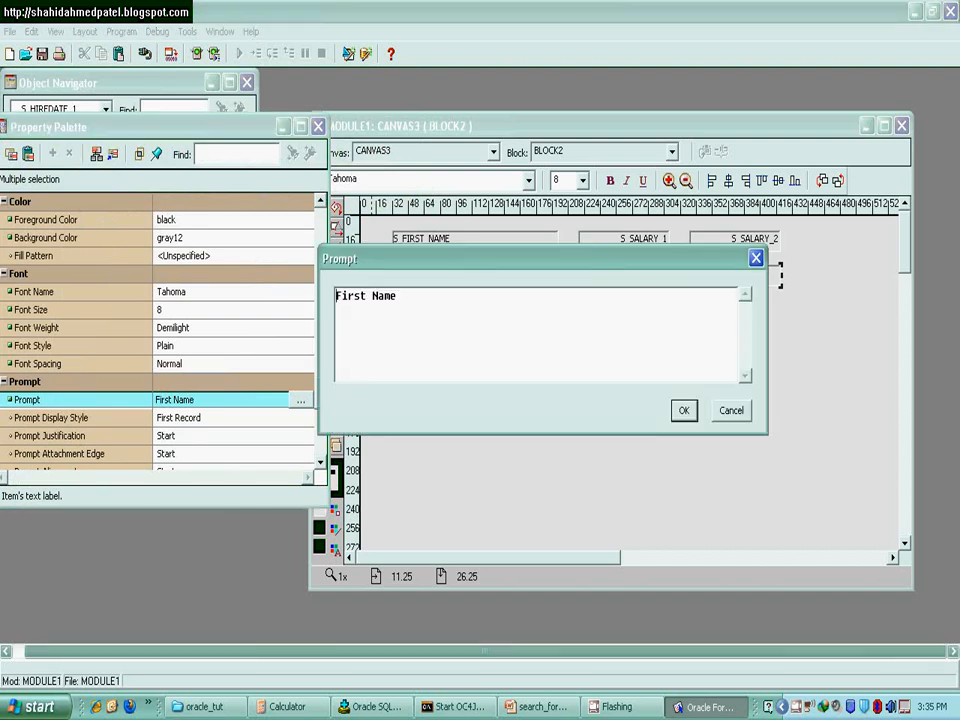
{"action": "left_click", "coordinate": [684, 410]}
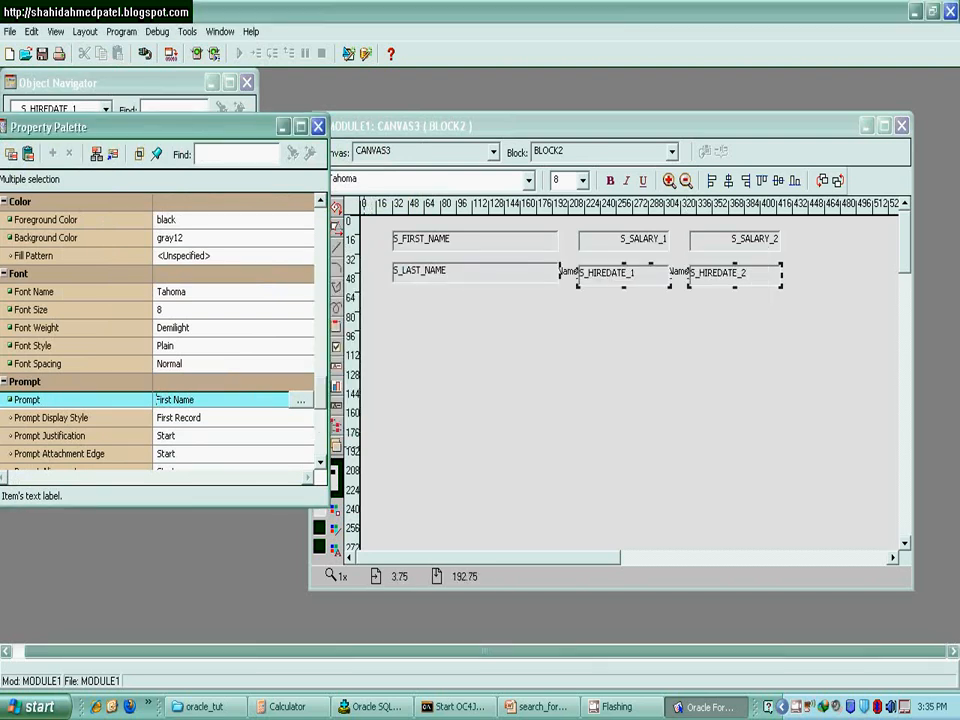
Change the prompt of the two selected hire date items to "Hire Date From"
{"action": "left_click", "coordinate": [178, 418]}
{"action": "left_click", "coordinate": [178, 400]}
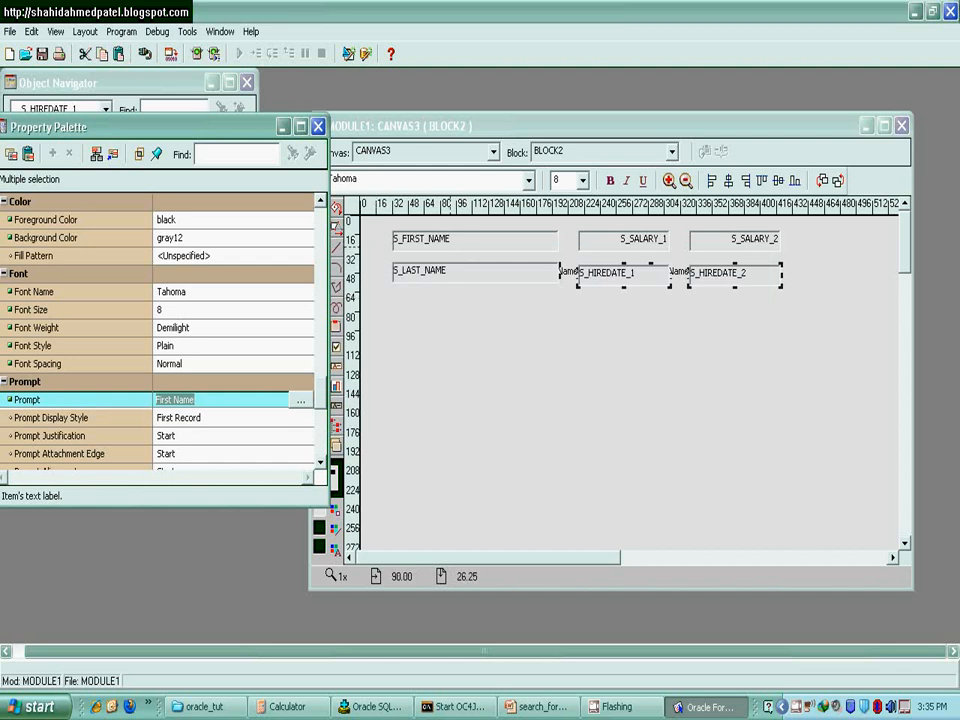
{"action": "type", "text": "Da"}
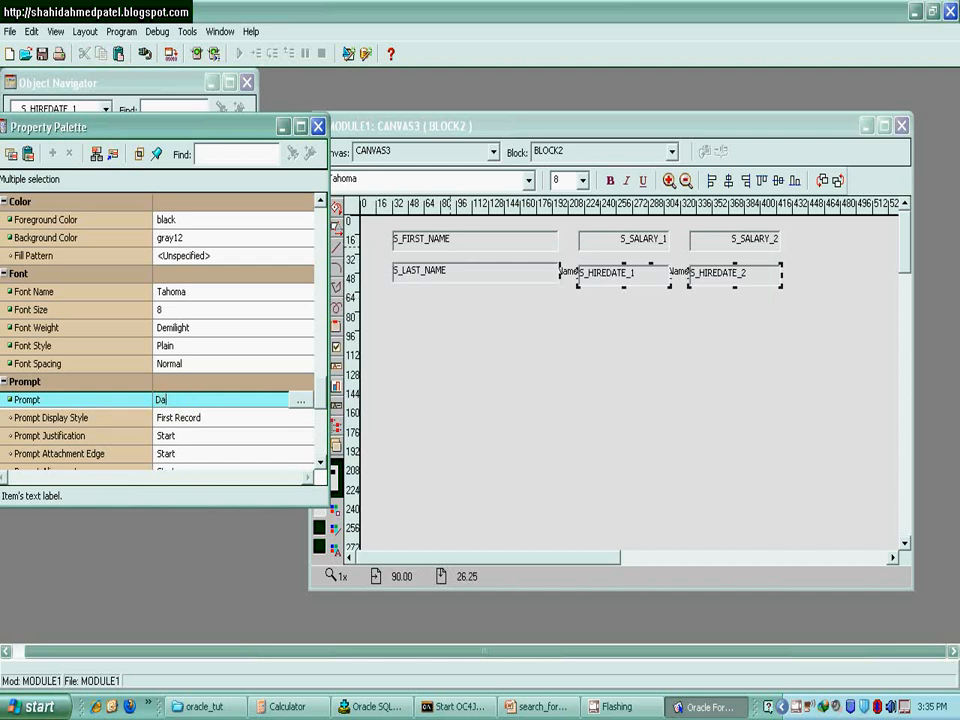
{"action": "key", "text": "BackSpace"}
{"action": "key", "text": "BackSpace"}
{"action": "type", "text": "Hire Date From"}
{"action": "key", "text": "Return"}
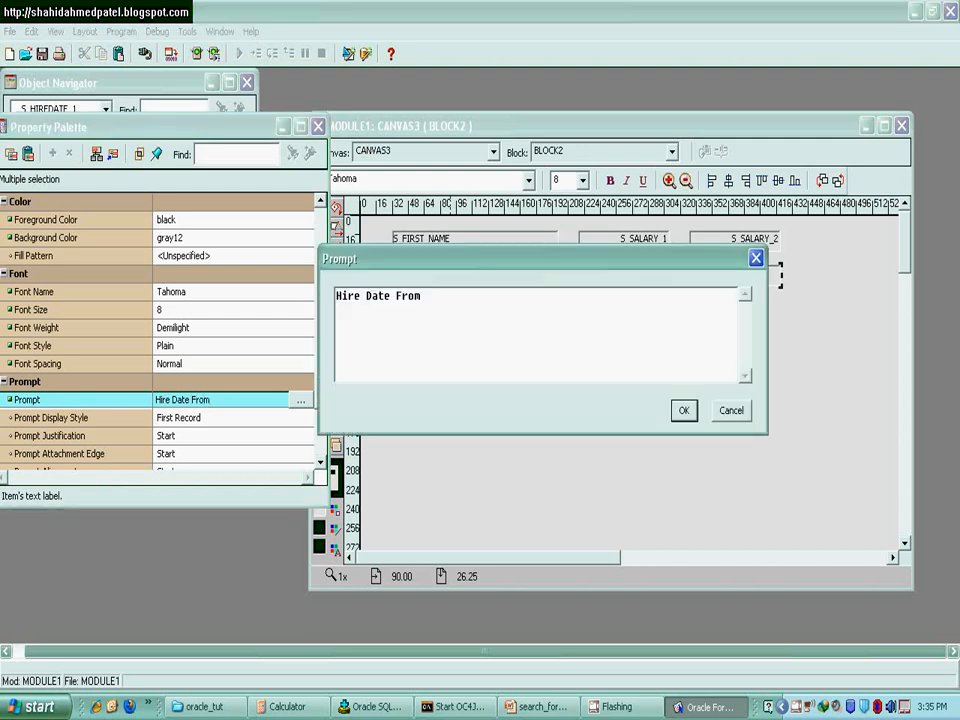
{"action": "left_click", "coordinate": [684, 410]}
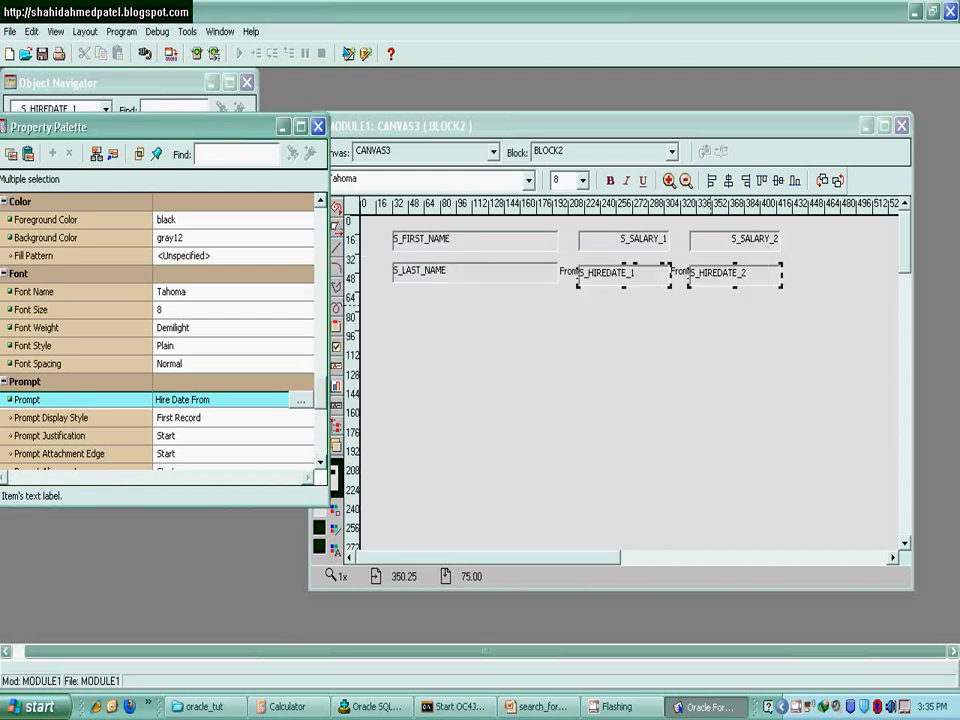
{"action": "left_click", "coordinate": [718, 274]}
{"action": "left_click", "coordinate": [668, 318]}
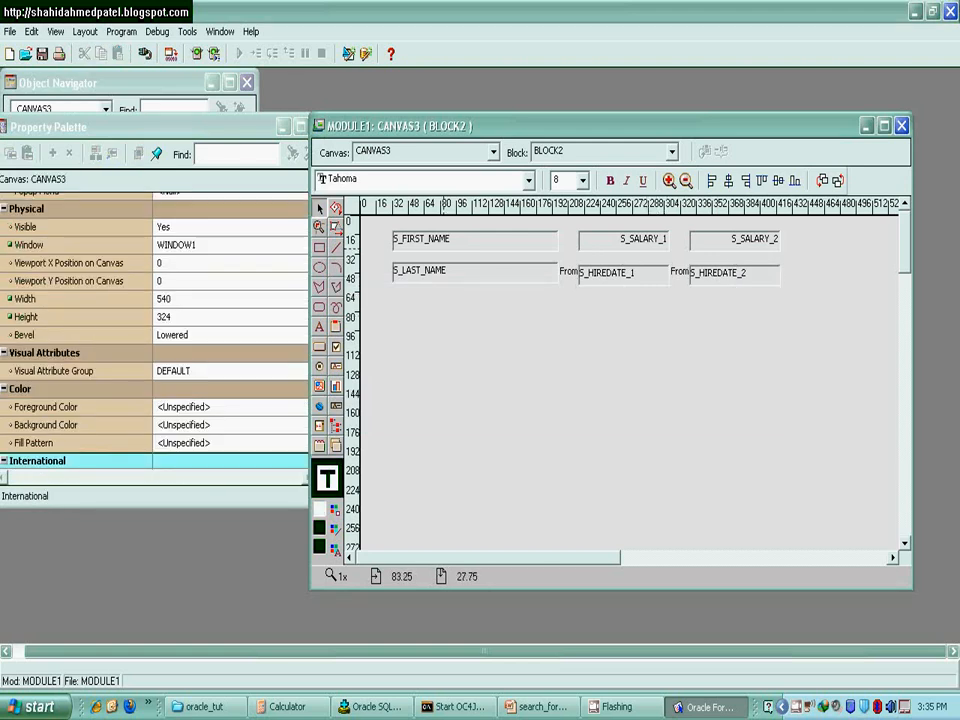
Set the prompt of S_FIRST_NAME to "First Name" and the prompt of S_LAST_NAME to "Last Name"
{"action": "left_click", "coordinate": [432, 241]}
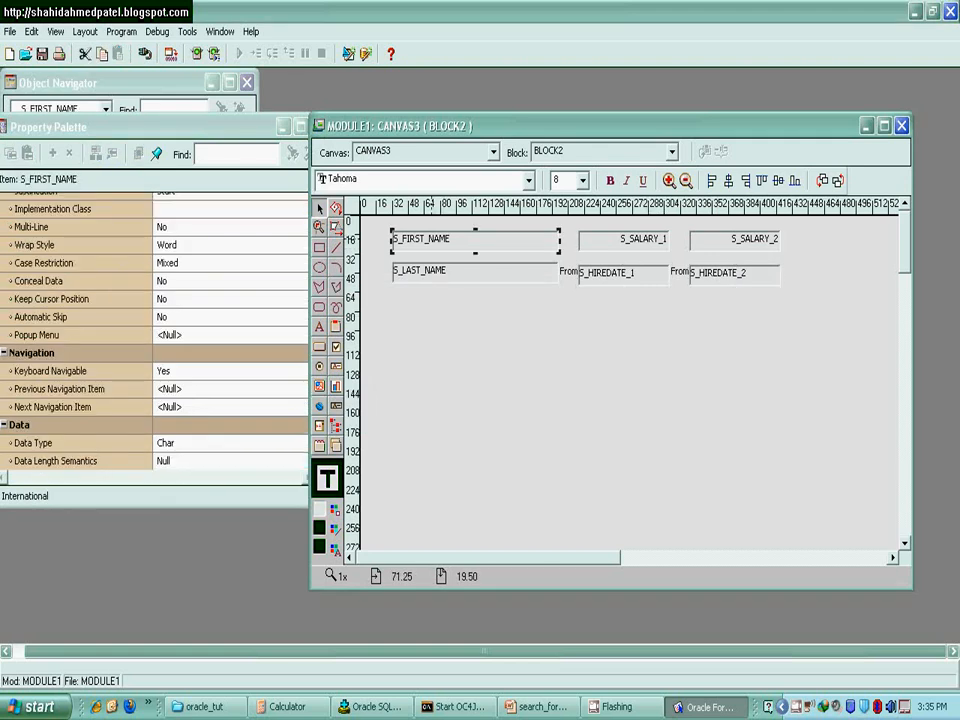
{"action": "left_click", "coordinate": [236, 154]}
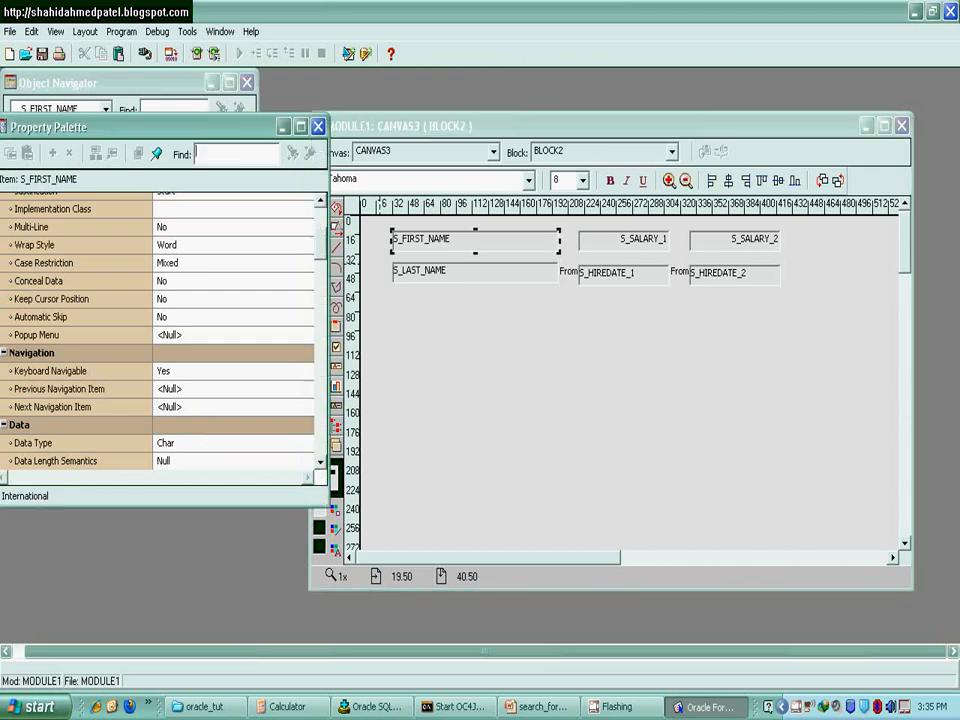
{"action": "type", "text": "PROMP"}
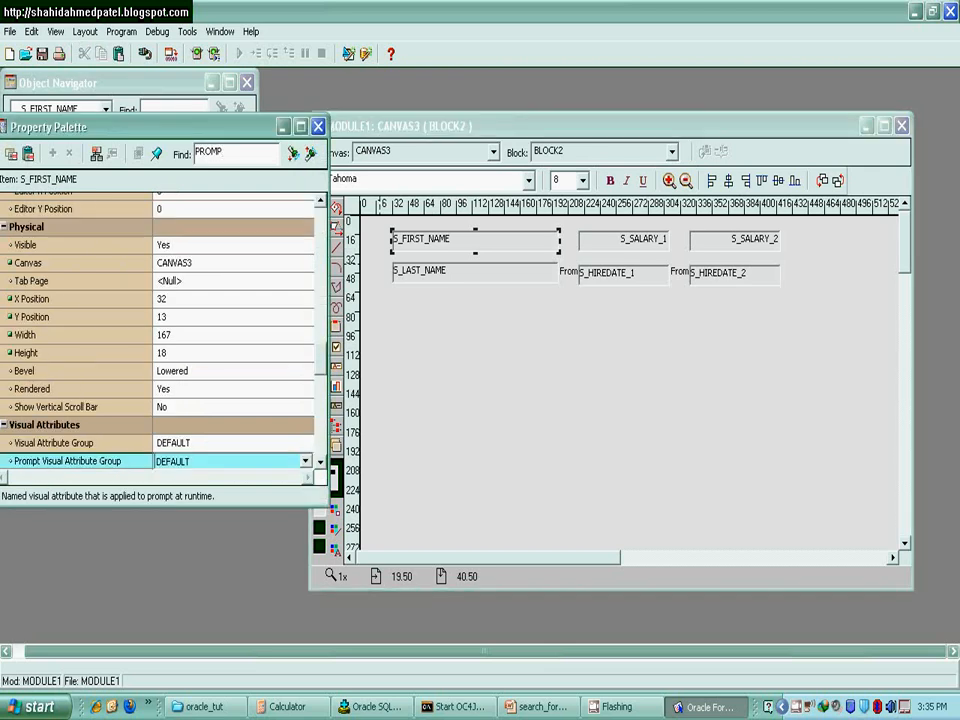
{"action": "type", "text": "T"}
{"action": "scroll", "coordinate": [160, 332], "scroll_direction": "down", "scroll_amount": 4}
{"action": "scroll", "coordinate": [160, 332], "scroll_direction": "down", "scroll_amount": 1}
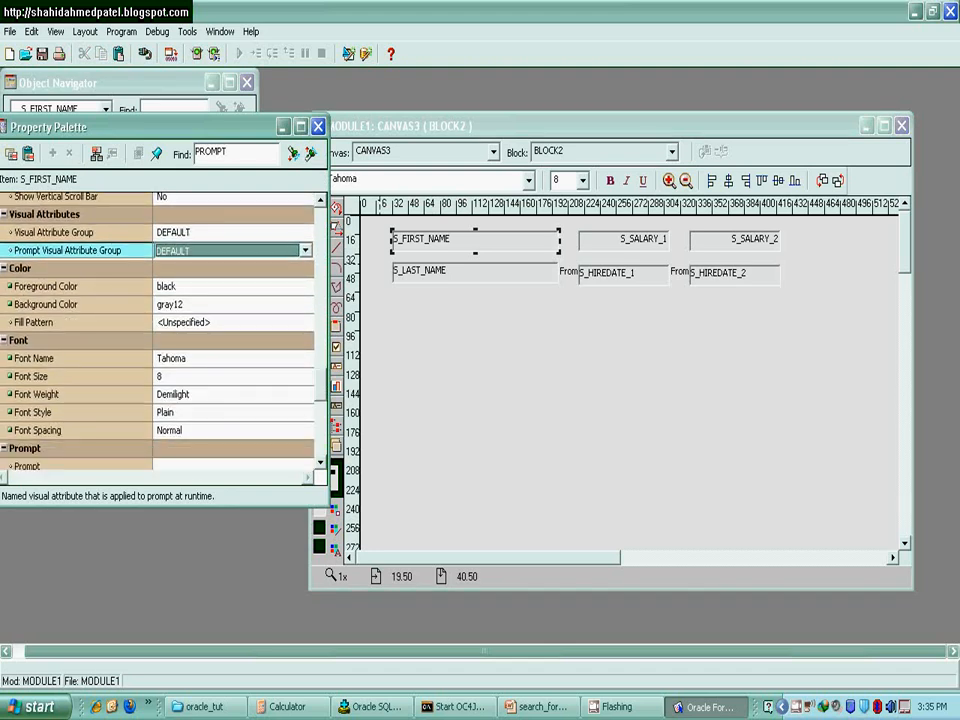
{"action": "scroll", "coordinate": [160, 332], "scroll_direction": "down", "scroll_amount": 4}
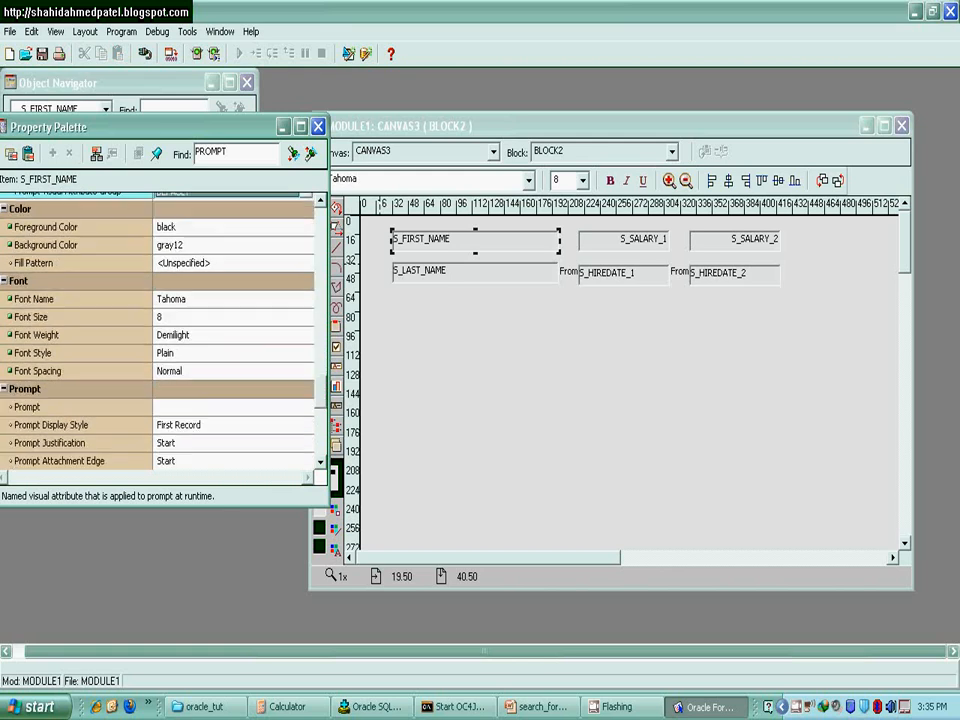
{"action": "left_click", "coordinate": [222, 385]}
{"action": "type", "text": "First Na"}
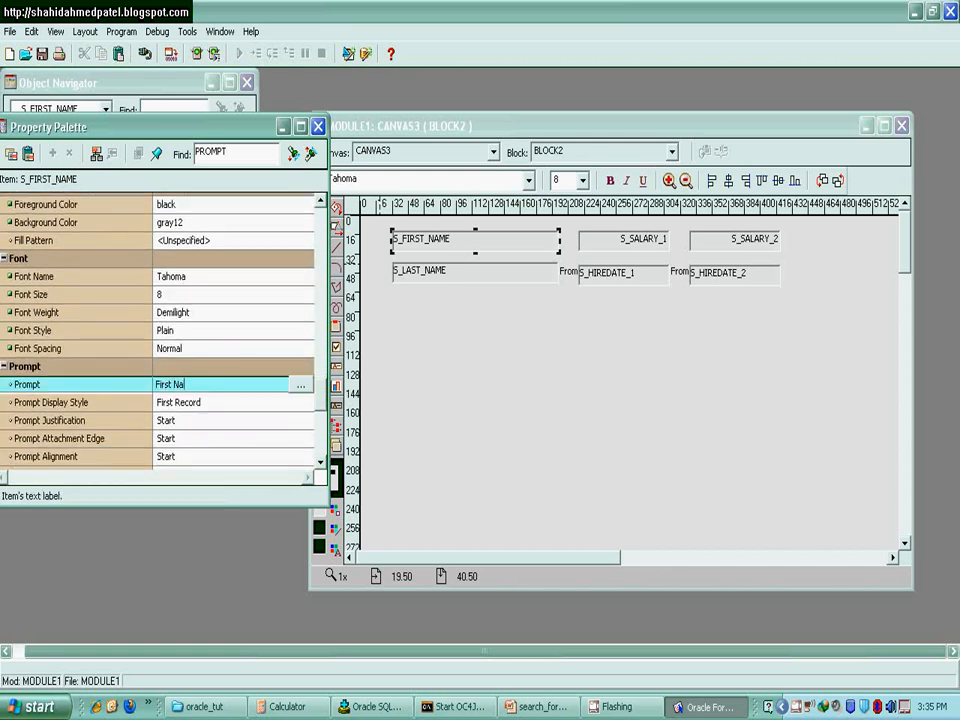
{"action": "type", "text": "me"}
{"action": "key", "text": "Return"}
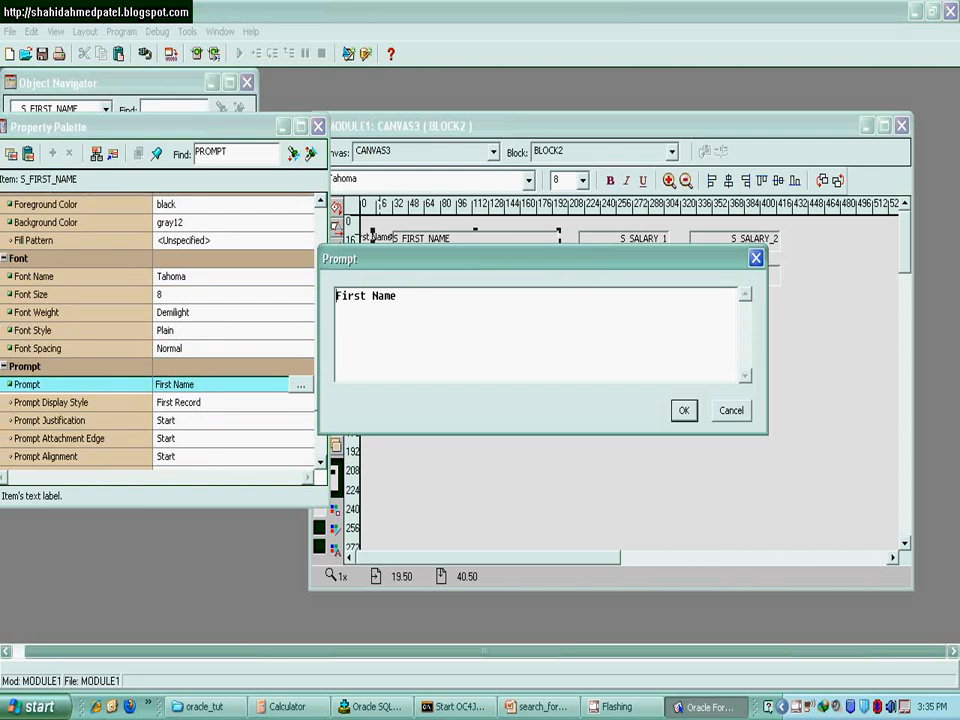
{"action": "key", "text": "Return"}
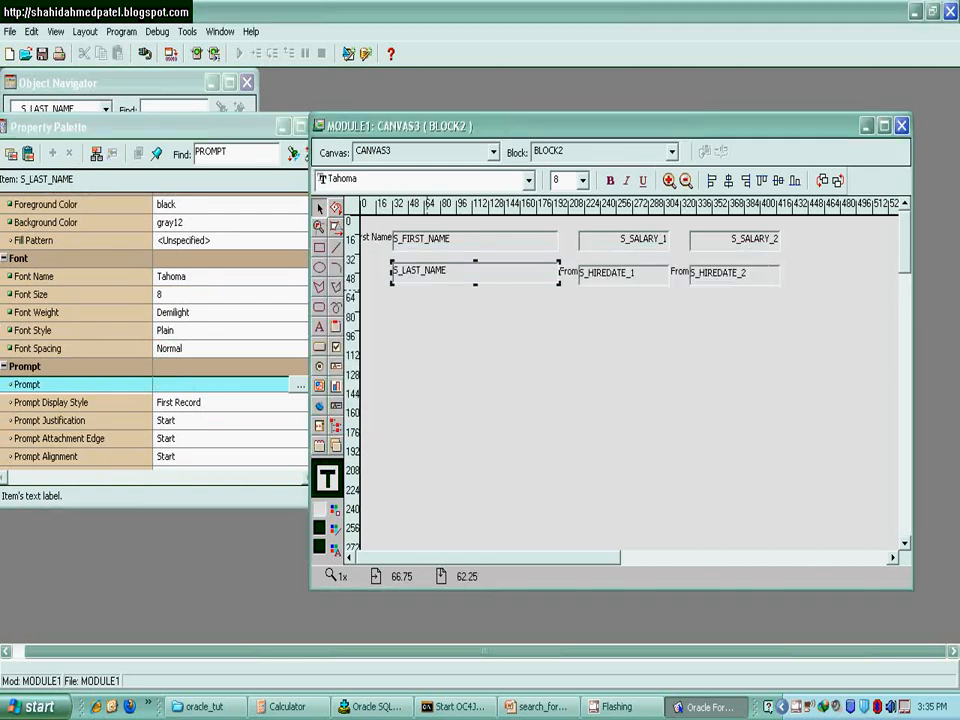
{"action": "left_click", "coordinate": [204, 384]}
{"action": "type", "text": "Last Name"}
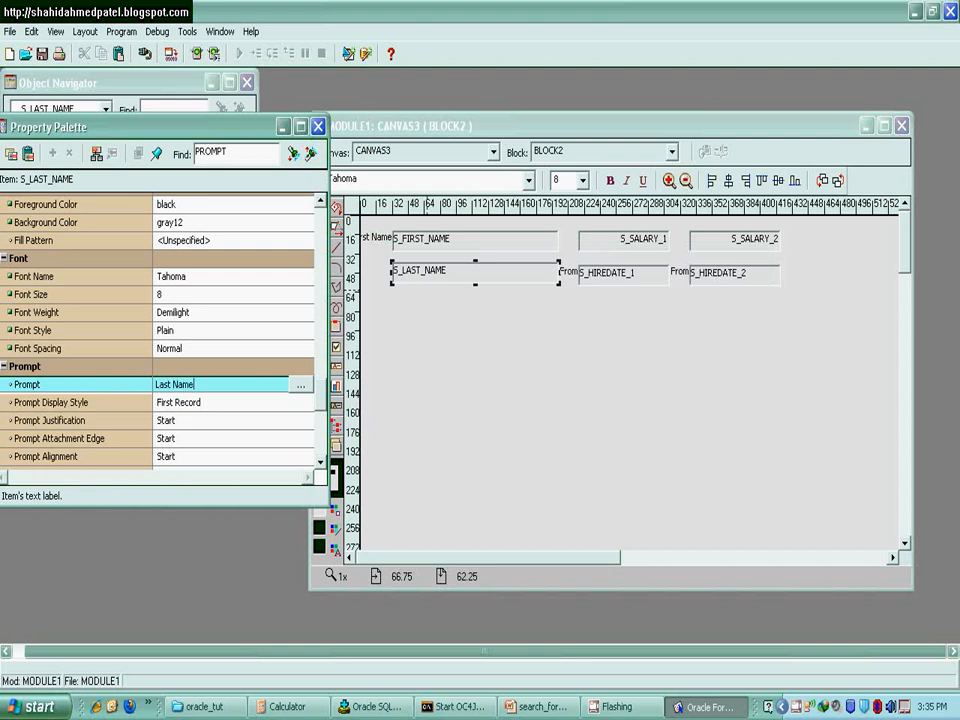
Set the prompt of S_SALARY_1 to "Salary From" and the prompt of S_SALARY_2 to "Salary To"
{"action": "left_click", "coordinate": [614, 241]}
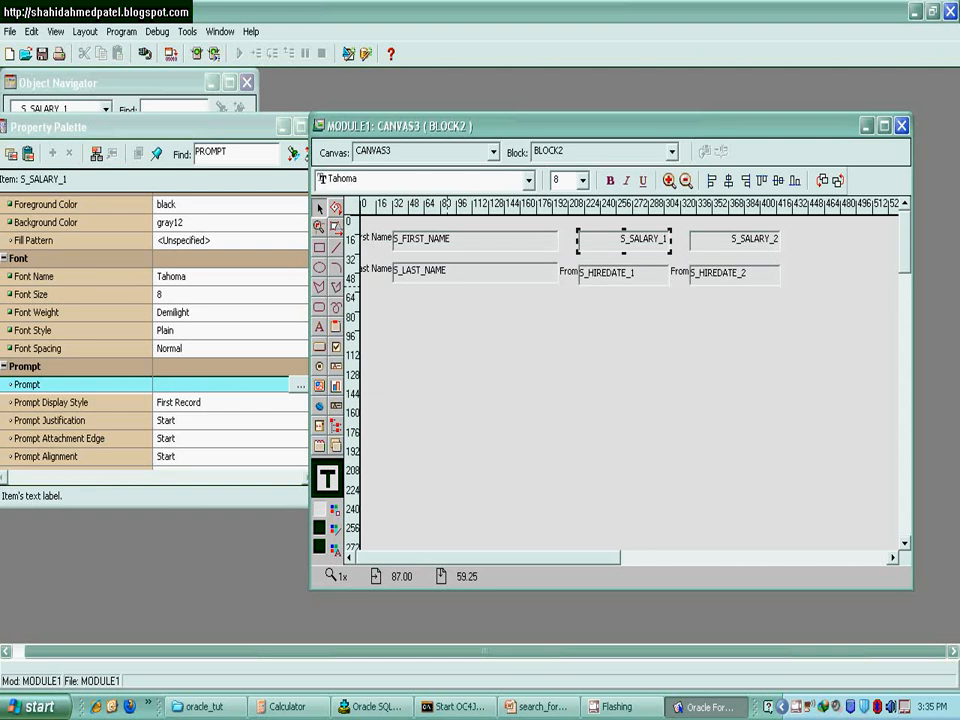
{"action": "left_click", "coordinate": [212, 384]}
{"action": "type", "text": "Salary From"}
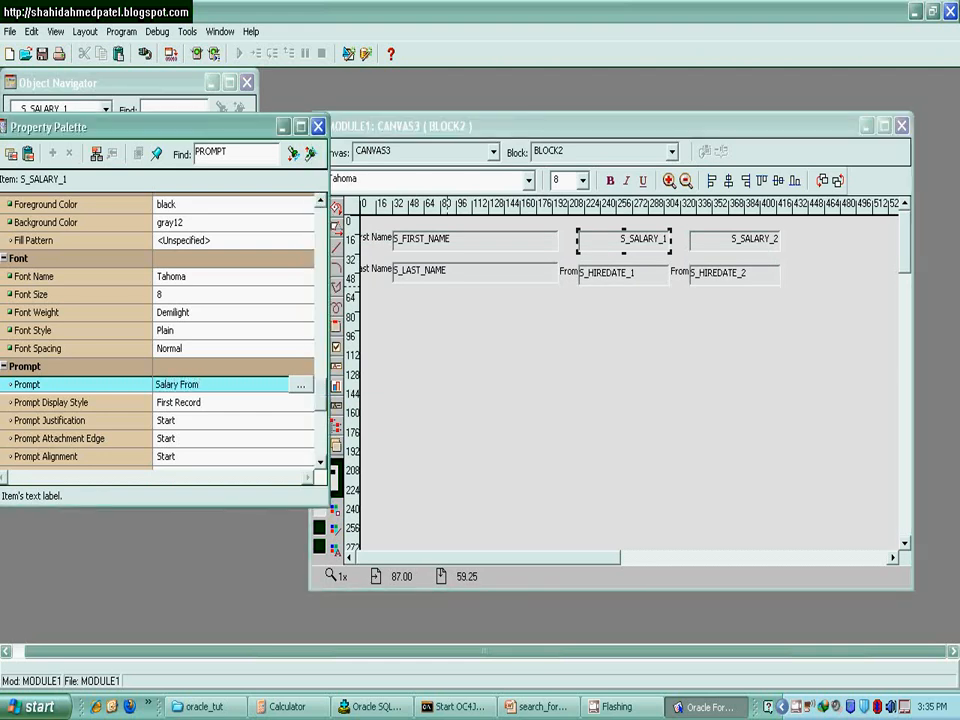
{"action": "key", "text": "Return"}
{"action": "left_click", "coordinate": [212, 384]}
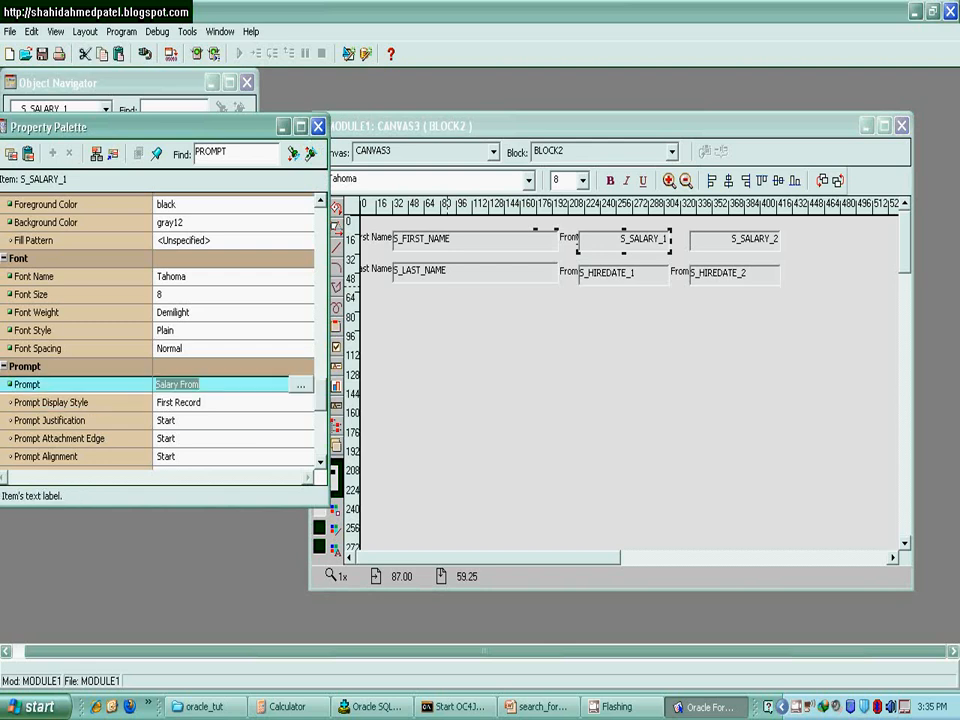
{"action": "left_click", "coordinate": [719, 238]}
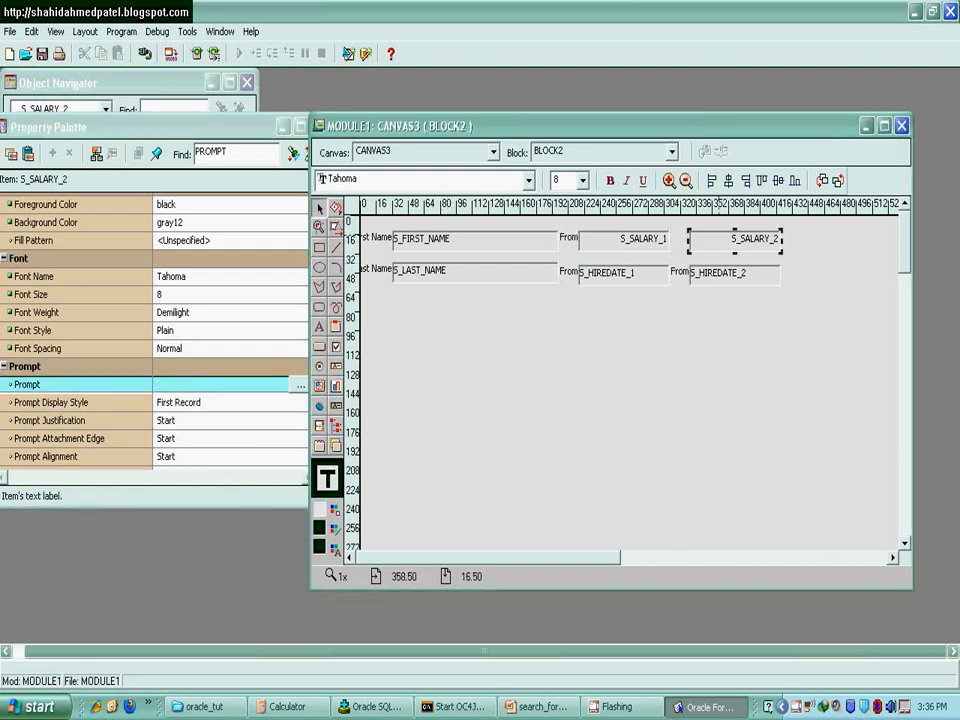
{"action": "left_click", "coordinate": [212, 384]}
{"action": "type", "text": "Salary To"}
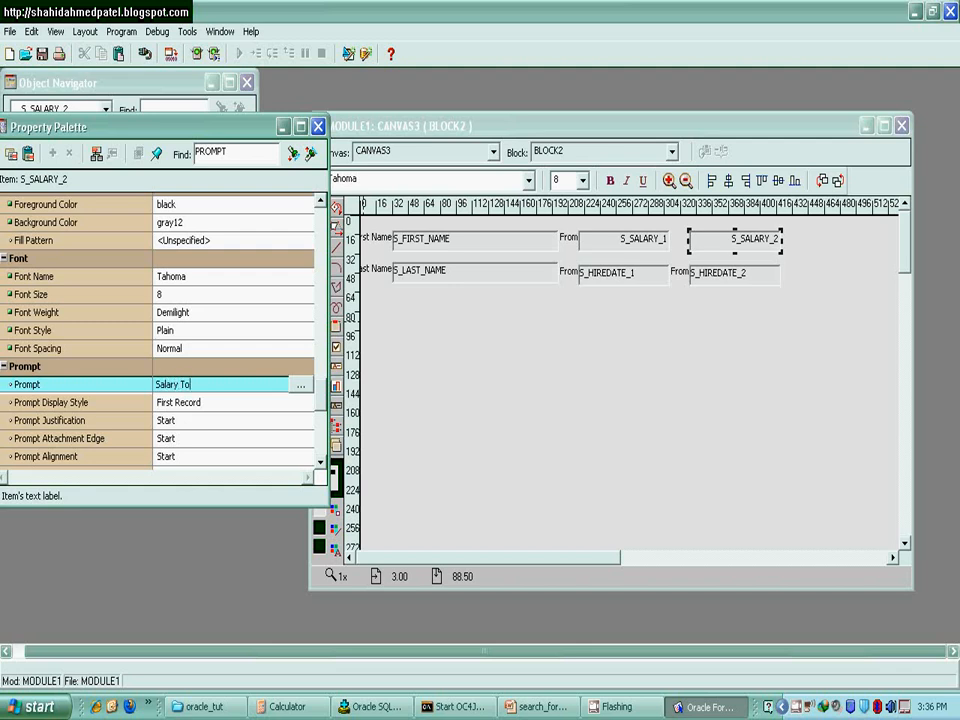
Change the prompt of S_HIREDATE_2 to "Hire Date To"
{"action": "left_click", "coordinate": [597, 271]}
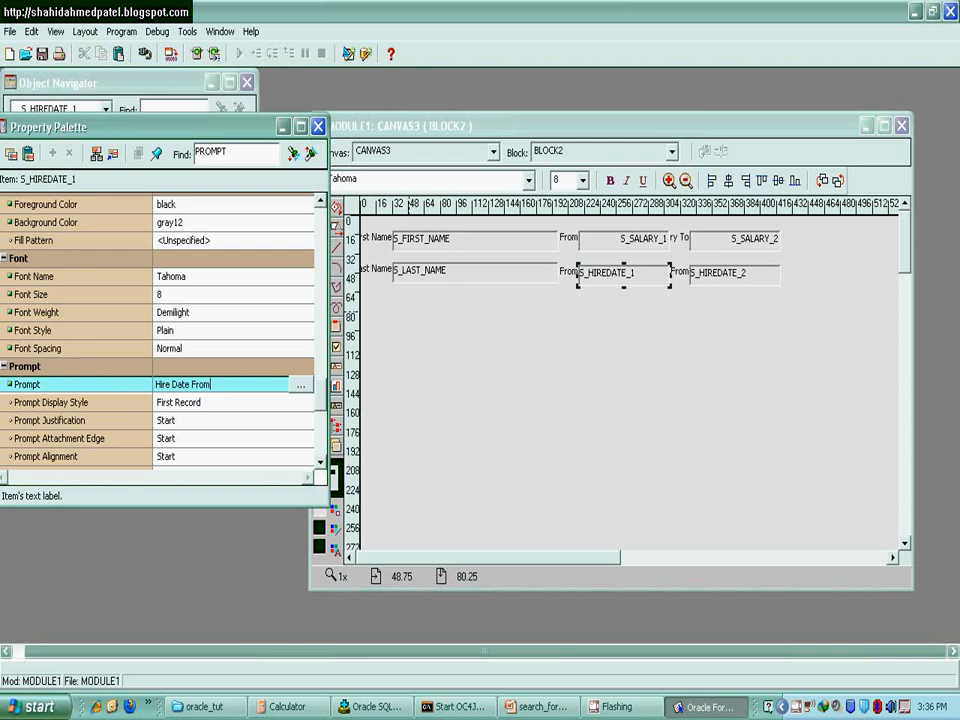
{"action": "left_click", "coordinate": [689, 274]}
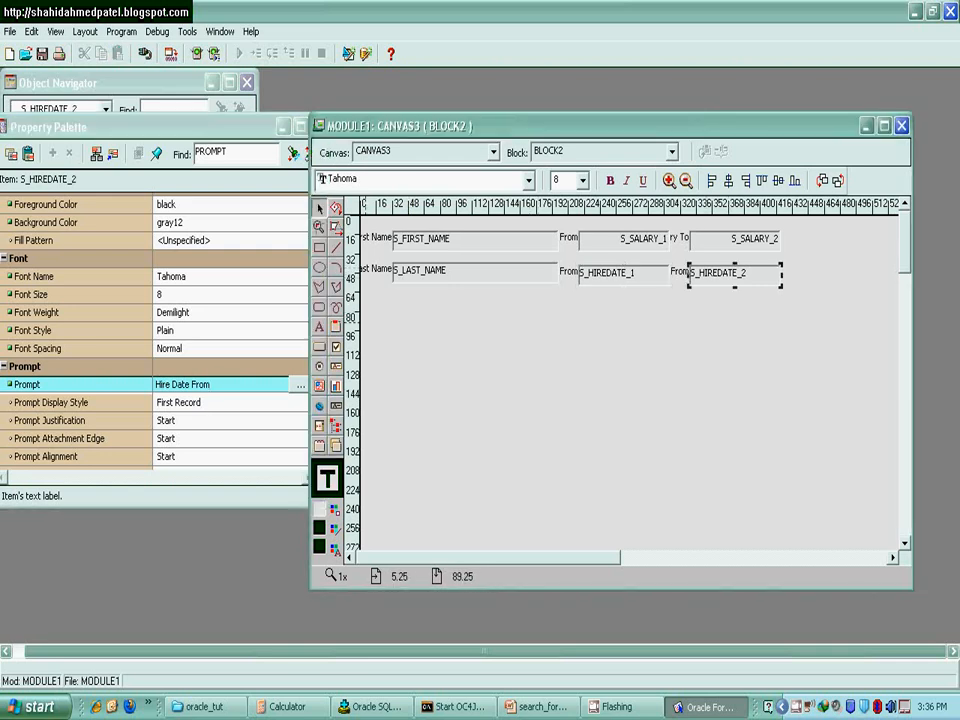
{"action": "left_click", "coordinate": [215, 384]}
{"action": "key", "text": "BackSpace"}
{"action": "key", "text": "BackSpace"}
{"action": "key", "text": "BackSpace"}
{"action": "key", "text": "BackSpace"}
{"action": "type", "text": "to"}
{"action": "key", "text": "BackSpace"}
{"action": "key", "text": "BackSpace"}
{"action": "type", "text": "To"}
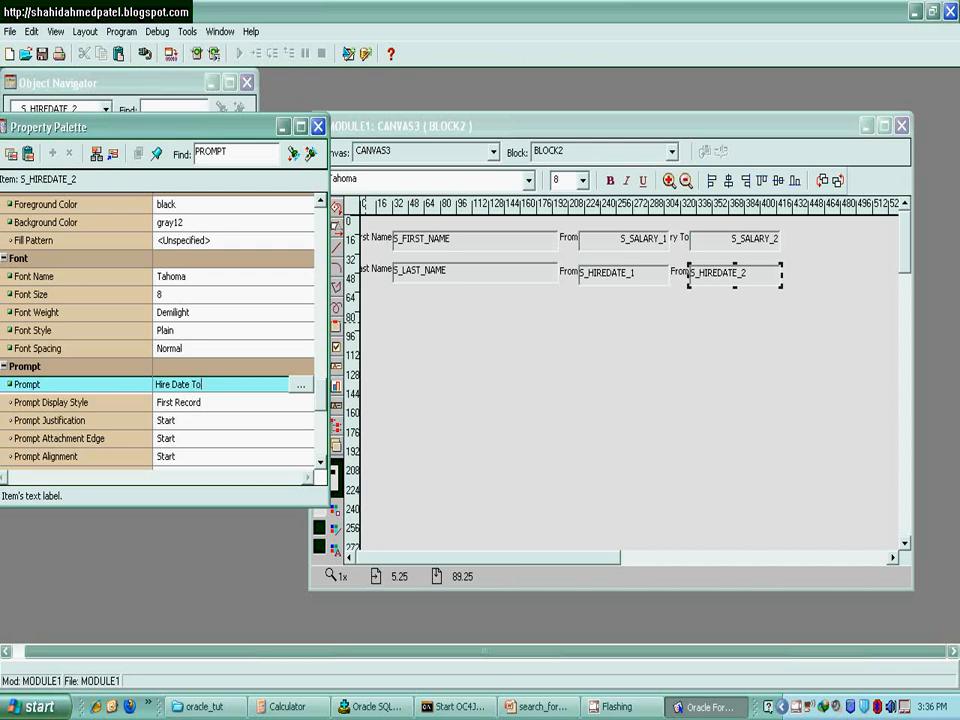
{"action": "left_click", "coordinate": [215, 367]}
{"action": "left_click", "coordinate": [215, 384]}
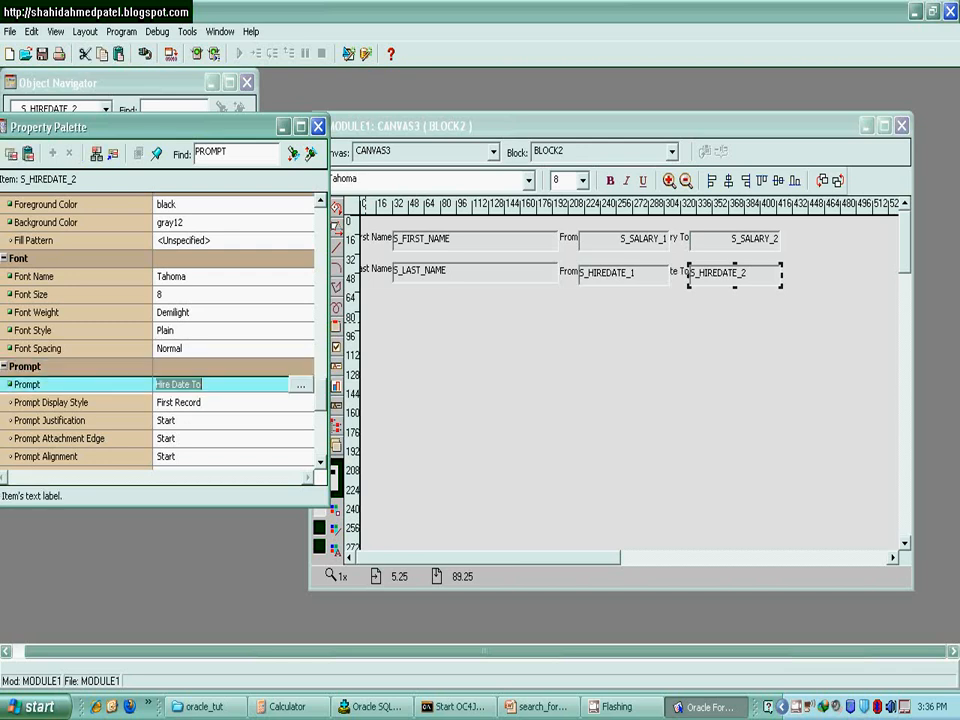
Maximize the CANVAS3 layout editor window, and open and dismiss the module's save dialog
{"action": "double_click", "coordinate": [600, 126]}
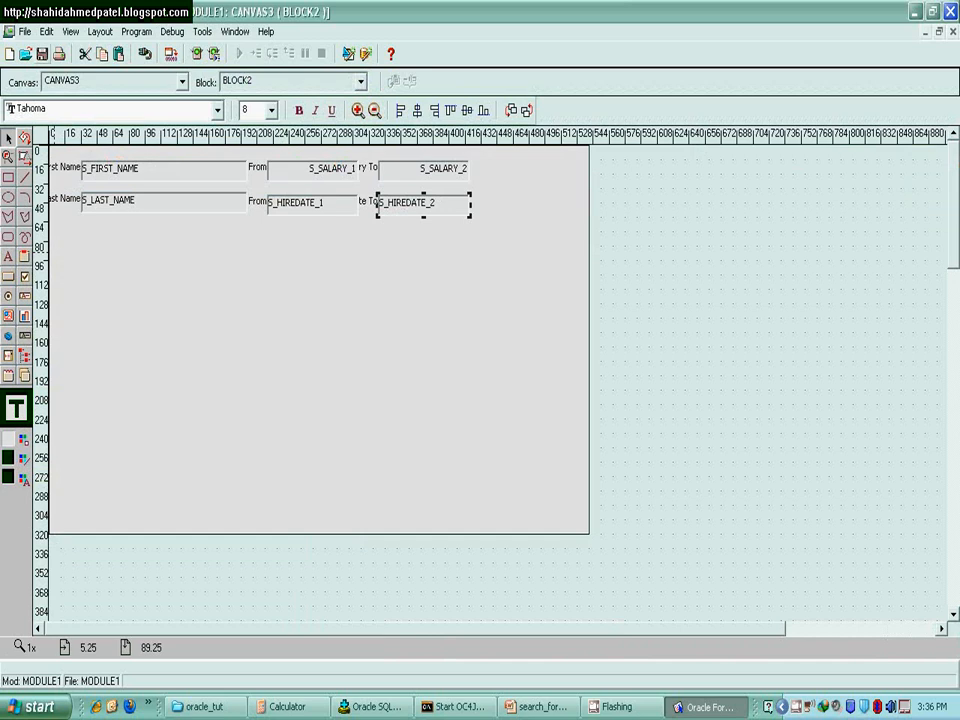
{"action": "key", "text": "ctrl+s"}
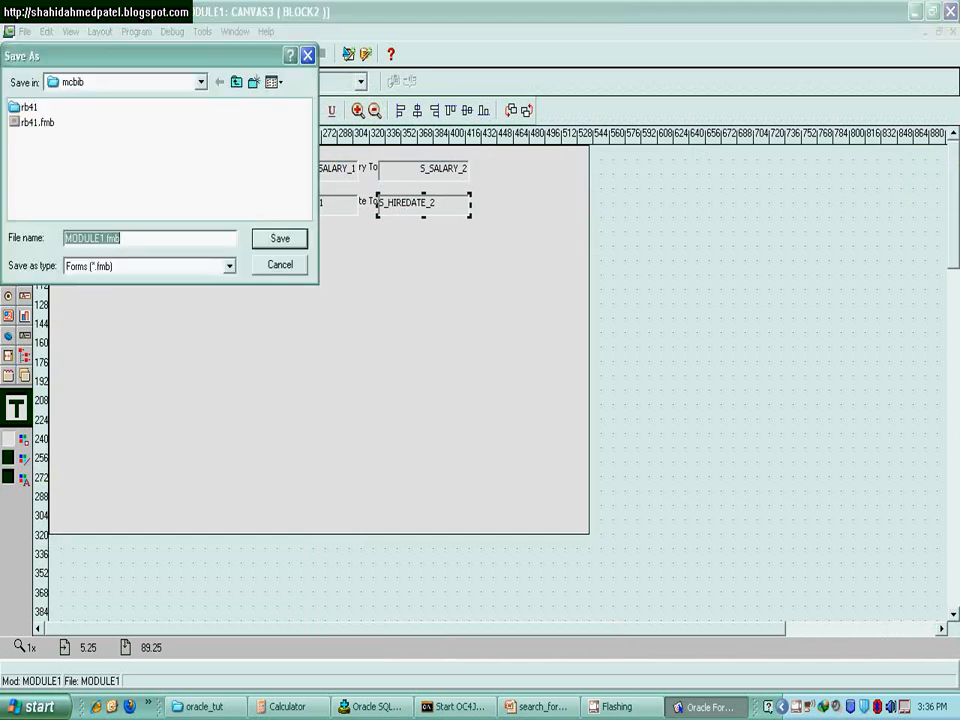
{"action": "left_click", "coordinate": [308, 56]}
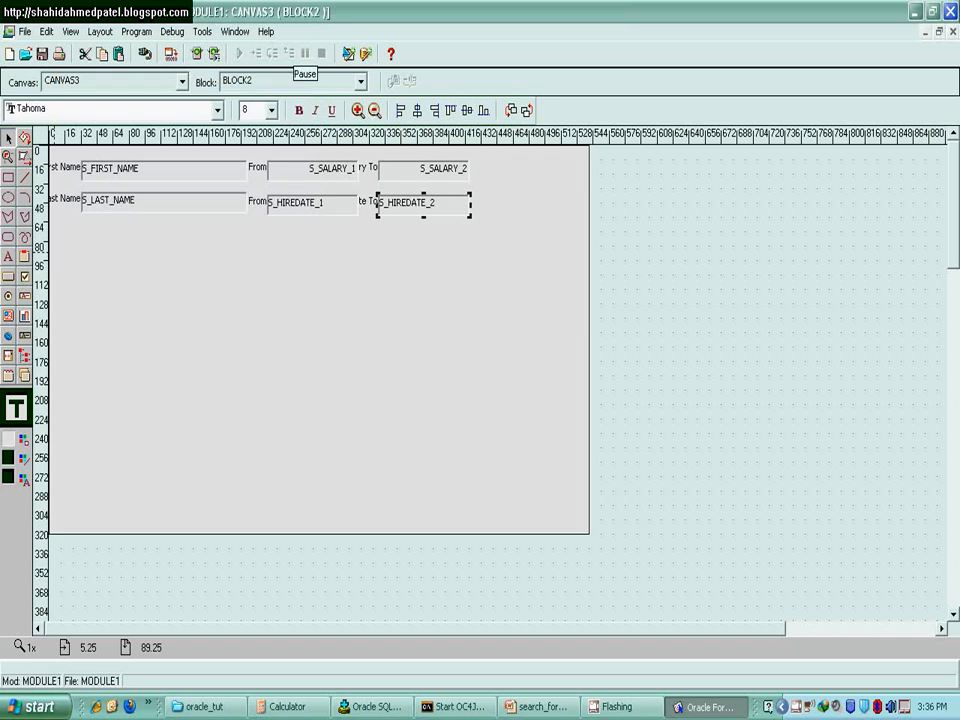
{"action": "left_click", "coordinate": [330, 172]}
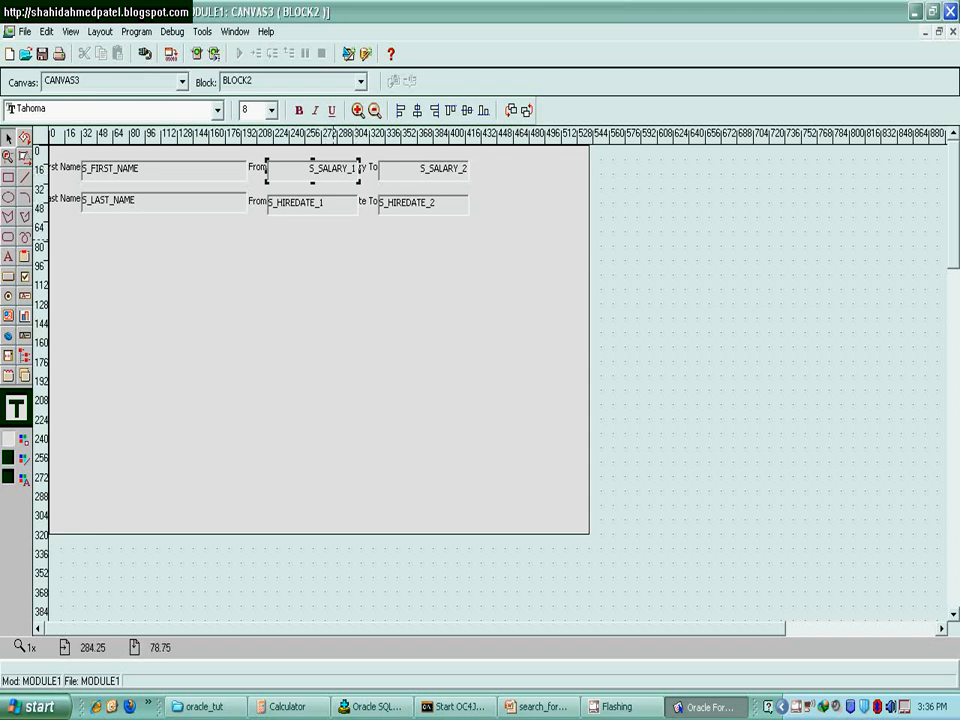
{"action": "left_click", "coordinate": [313, 209]}
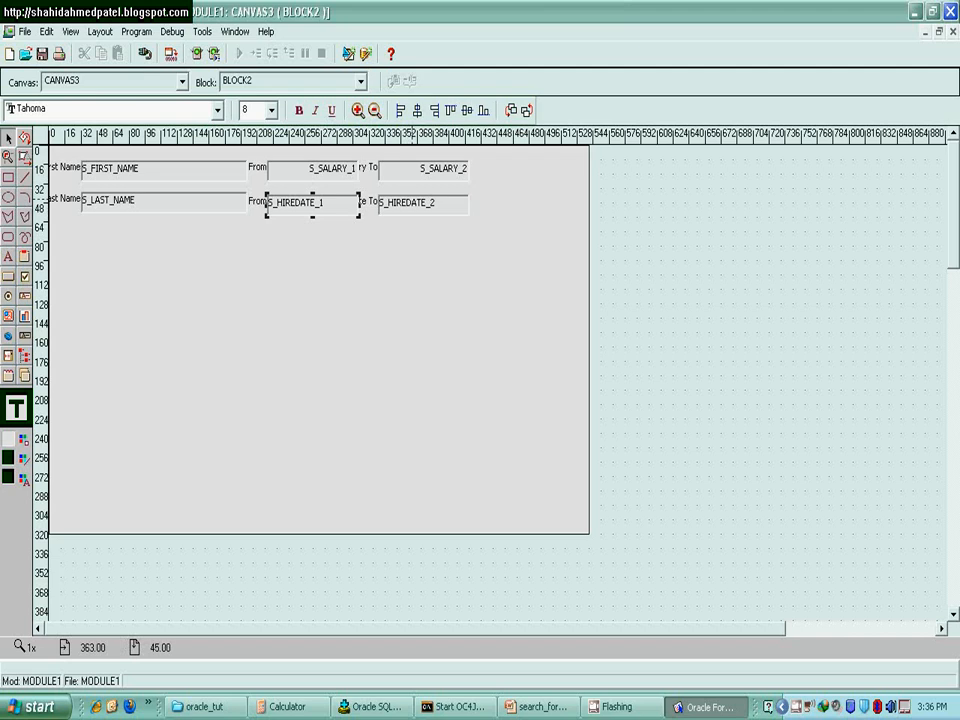
{"action": "left_click", "coordinate": [412, 202]}
{"action": "left_click", "coordinate": [181, 168]}
{"action": "left_click", "coordinate": [169, 197]}
{"action": "left_click", "coordinate": [213, 286]}
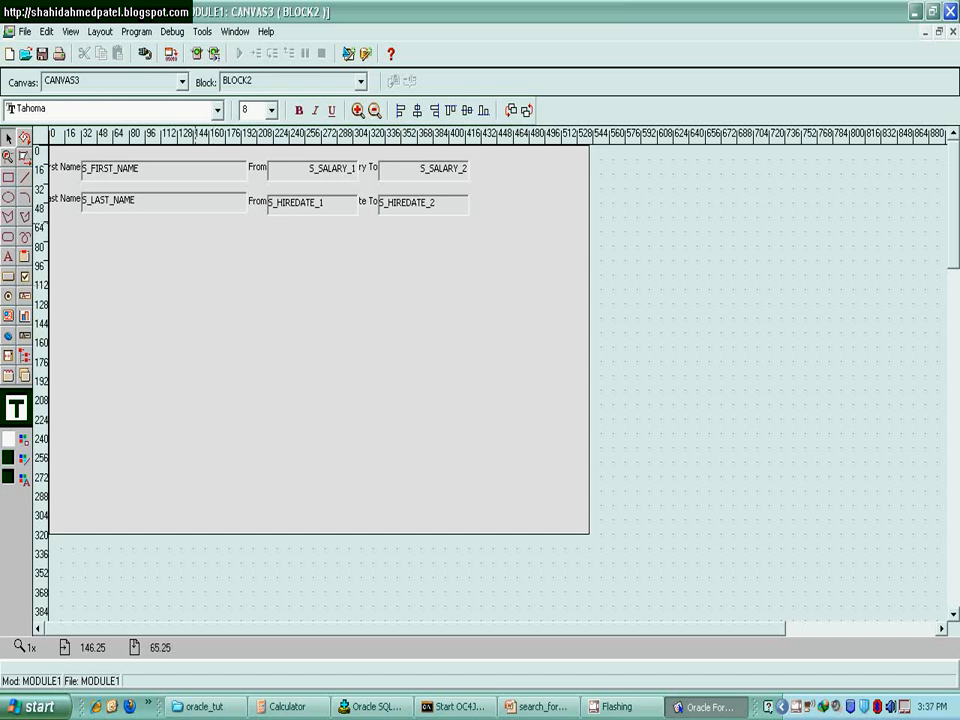
{"action": "left_click", "coordinate": [201, 173]}
{"action": "left_click", "coordinate": [291, 174]}
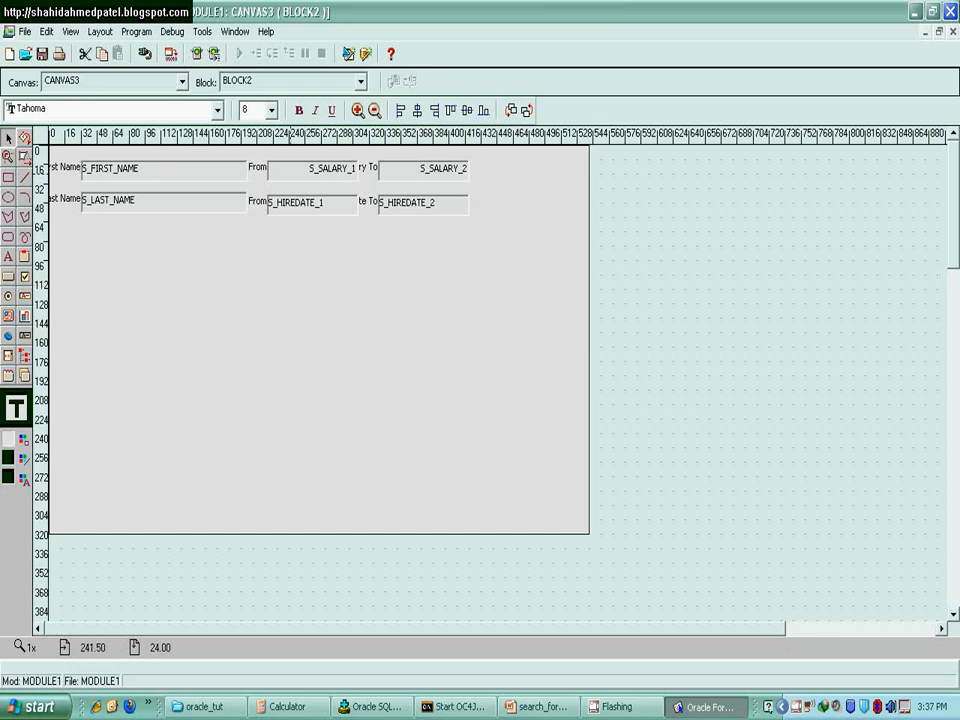
Align the right edges of S_SALARY_2 and S_HIREDATE_2 and shift both items about 60 units rightwards to make room for their prompts
{"action": "left_click", "coordinate": [400, 167]}
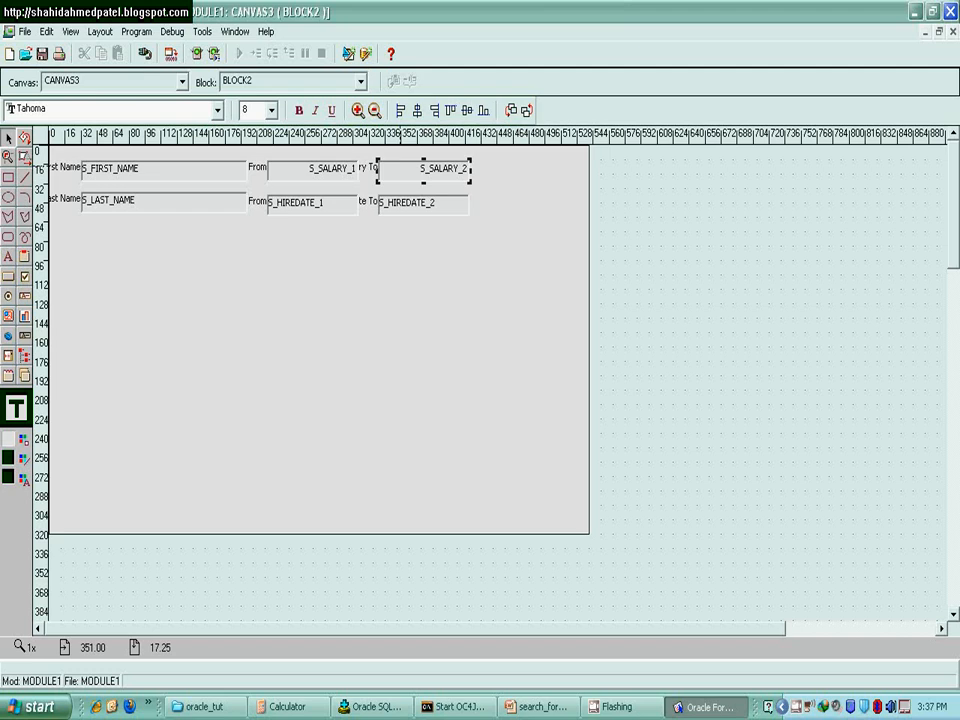
{"action": "left_click", "coordinate": [440, 204], "text": "shift"}
{"action": "left_click", "coordinate": [434, 111]}
{"action": "key", "text": "Right"}
{"action": "key", "text": "Right"}
{"action": "key", "text": "Right"}
{"action": "key", "text": "Right"}
{"action": "key", "text": "Right"}
{"action": "key", "text": "Right"}
{"action": "key", "text": "Right"}
{"action": "key", "text": "Right"}
{"action": "key", "text": "Right"}
{"action": "key", "text": "Right"}
{"action": "key", "text": "Right"}
{"action": "key", "text": "Right"}
{"action": "key", "text": "Right"}
{"action": "key", "text": "Right"}
{"action": "key", "text": "Right"}
{"action": "key", "text": "Right"}
{"action": "key", "text": "Right"}
{"action": "key", "text": "Right"}
{"action": "key", "text": "Right"}
{"action": "key", "text": "Right"}
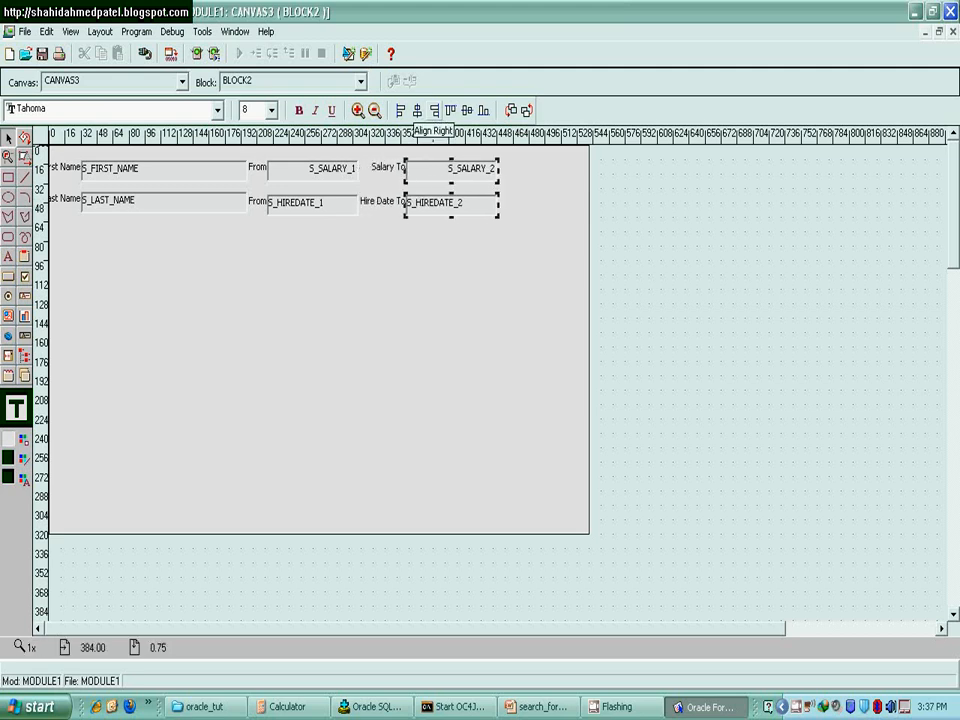
{"action": "key", "text": "Right"}
{"action": "key", "text": "Right"}
{"action": "key", "text": "Right"}
{"action": "key", "text": "Right"}
{"action": "key", "text": "Right"}
{"action": "key", "text": "Right"}
{"action": "key", "text": "Right"}
{"action": "key", "text": "Right"}
{"action": "key", "text": "Right"}
{"action": "key", "text": "Right"}
{"action": "key", "text": "Right"}
{"action": "key", "text": "Right"}
{"action": "key", "text": "Right"}
{"action": "key", "text": "Right"}
{"action": "key", "text": "Right"}
{"action": "key", "text": "Right"}
{"action": "key", "text": "Right"}
{"action": "key", "text": "Right"}
{"action": "key", "text": "Right"}
{"action": "key", "text": "Right"}
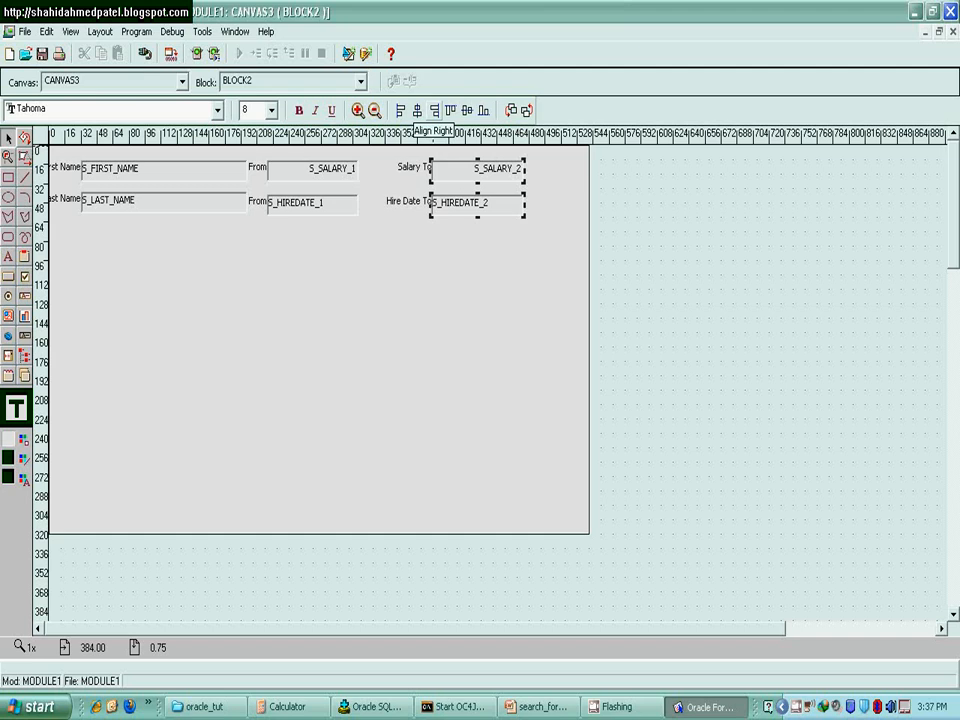
{"action": "key", "text": "Right"}
{"action": "key", "text": "Right"}
{"action": "key", "text": "Right"}
{"action": "key", "text": "Right"}
{"action": "key", "text": "Right"}
{"action": "key", "text": "Right"}
{"action": "key", "text": "Right"}
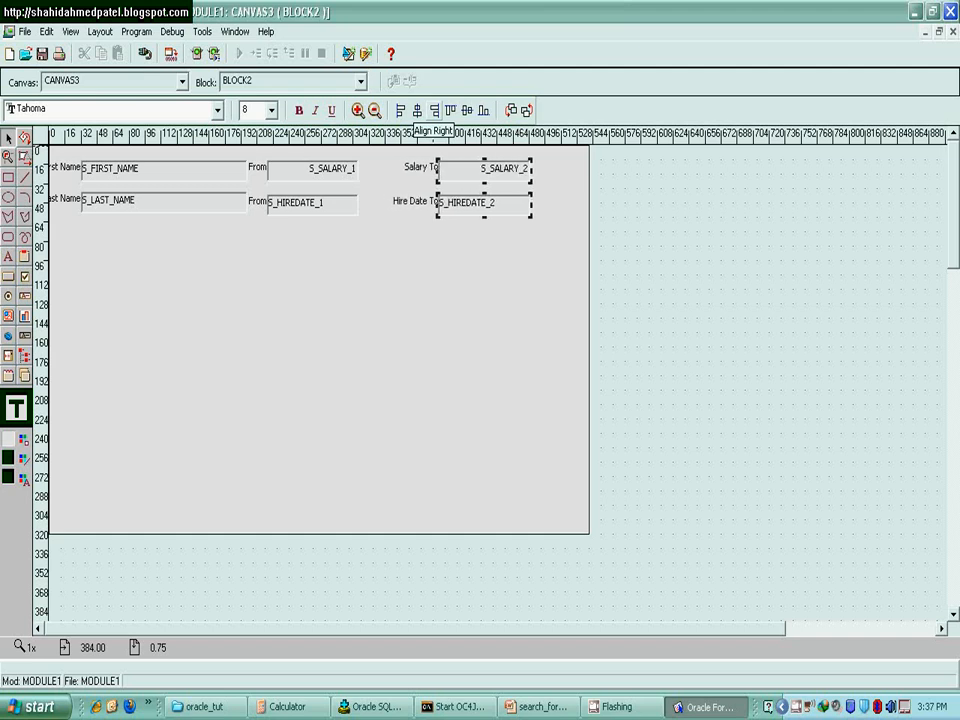
Shift S_SALARY_1 and S_HIREDATE_1 together about 36 units rightwards to make room for their prompts
{"action": "left_click", "coordinate": [280, 169]}
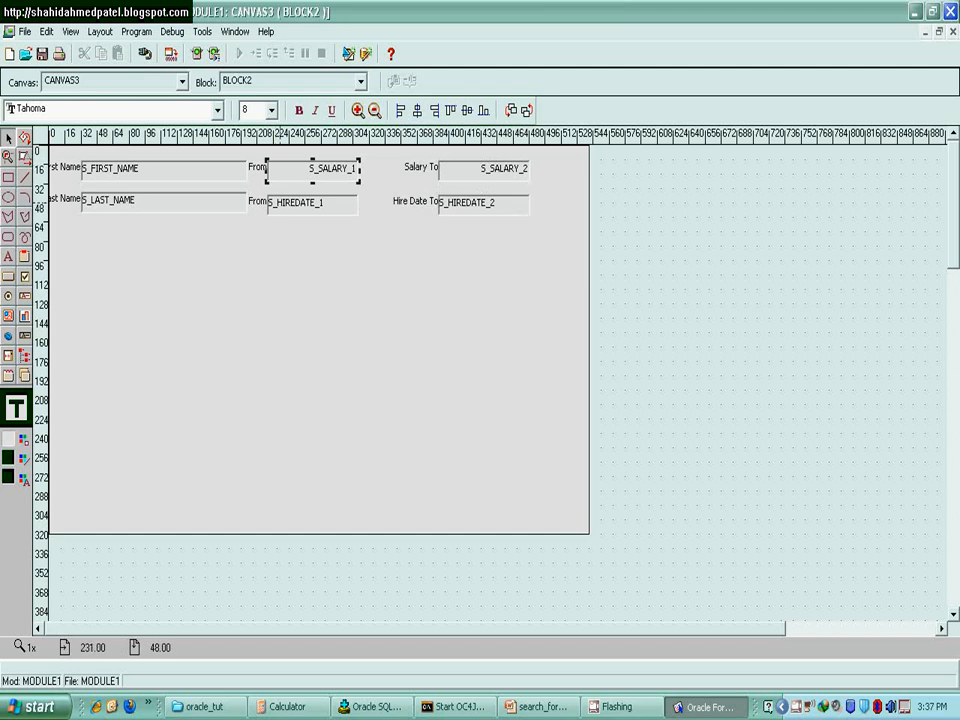
{"action": "left_click", "coordinate": [280, 203], "text": "shift"}
{"action": "key", "text": "Right"}
{"action": "key", "text": "Right"}
{"action": "key", "text": "Right"}
{"action": "key", "text": "Right"}
{"action": "key", "text": "Right"}
{"action": "key", "text": "Right"}
{"action": "key", "text": "Right"}
{"action": "key", "text": "Right"}
{"action": "key", "text": "Right"}
{"action": "key", "text": "Right"}
{"action": "key", "text": "Right"}
{"action": "key", "text": "Right"}
{"action": "key", "text": "Right"}
{"action": "key", "text": "Right"}
{"action": "key", "text": "Right"}
{"action": "key", "text": "Right"}
{"action": "key", "text": "Right"}
{"action": "key", "text": "Right"}
{"action": "key", "text": "Right"}
{"action": "key", "text": "Right"}
{"action": "key", "text": "Right"}
{"action": "key", "text": "Right"}
{"action": "key", "text": "Right"}
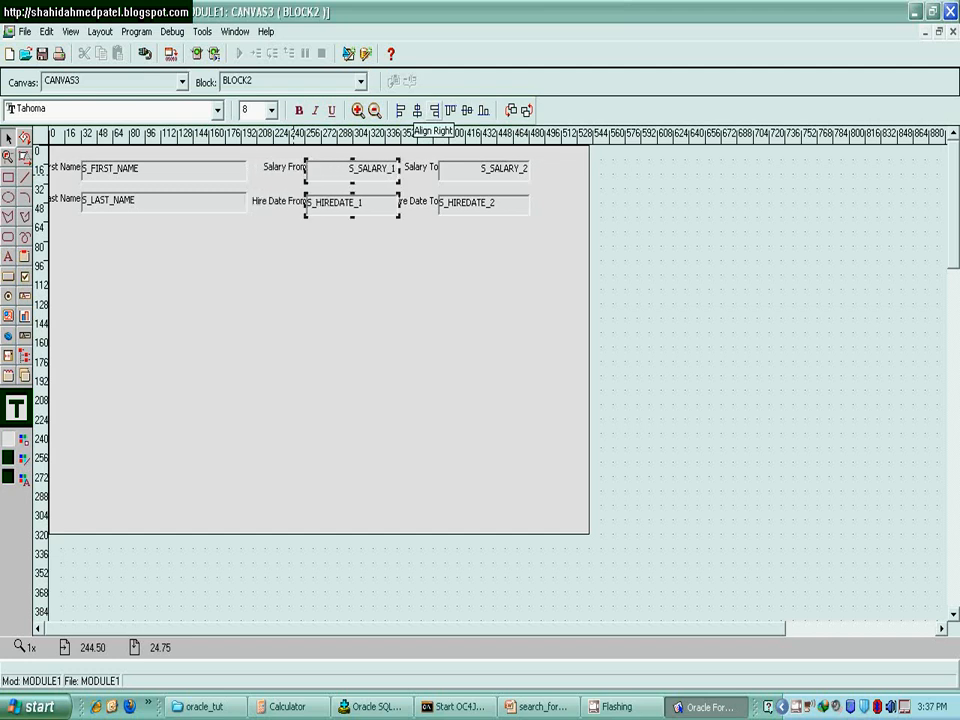
{"action": "key", "text": "Left"}
{"action": "key", "text": "Left"}
{"action": "key", "text": "Left"}
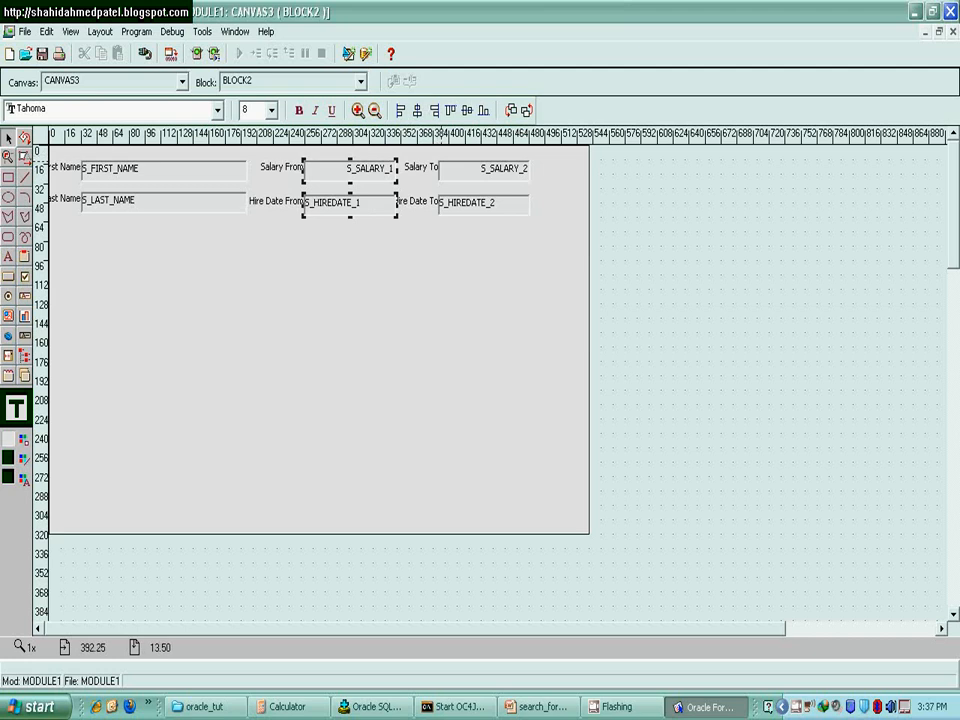
Move the two salary items and the two hire date items together about 20 units rightwards
{"action": "left_click", "coordinate": [445, 169]}
{"action": "left_click", "coordinate": [453, 208], "text": "shift"}
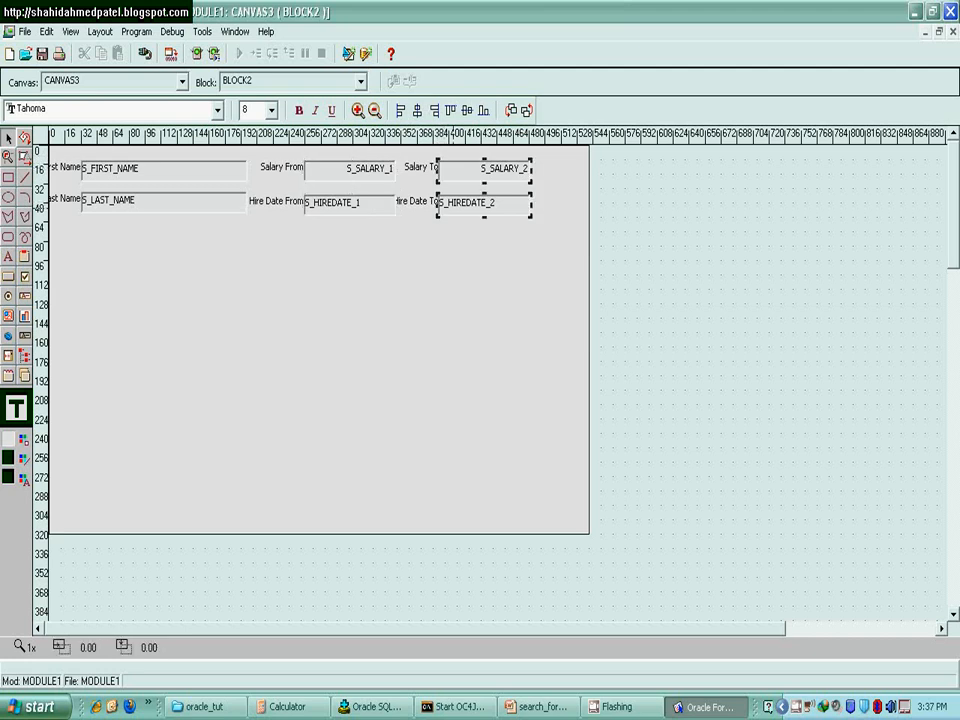
{"action": "left_click", "coordinate": [344, 200], "text": "shift"}
{"action": "left_click", "coordinate": [362, 166], "text": "shift"}
{"action": "key", "text": "Right"}
{"action": "key", "text": "Right"}
{"action": "key", "text": "Right"}
{"action": "key", "text": "Right"}
{"action": "key", "text": "Right"}
{"action": "key", "text": "Right"}
{"action": "key", "text": "Right"}
{"action": "key", "text": "Right"}
{"action": "key", "text": "Right"}
{"action": "key", "text": "Right"}
{"action": "key", "text": "Right"}
{"action": "key", "text": "Right"}
{"action": "key", "text": "Right"}
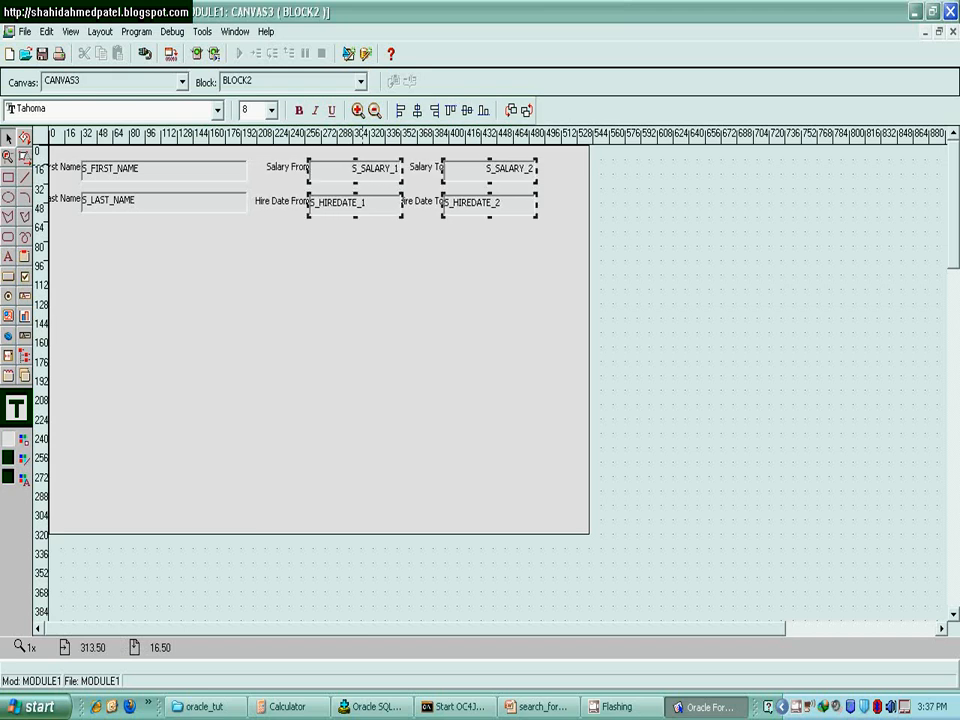
{"action": "key", "text": "Right"}
{"action": "key", "text": "Right"}
{"action": "key", "text": "Right"}
{"action": "key", "text": "Right"}
{"action": "key", "text": "Right"}
{"action": "key", "text": "Right"}
{"action": "key", "text": "Right"}
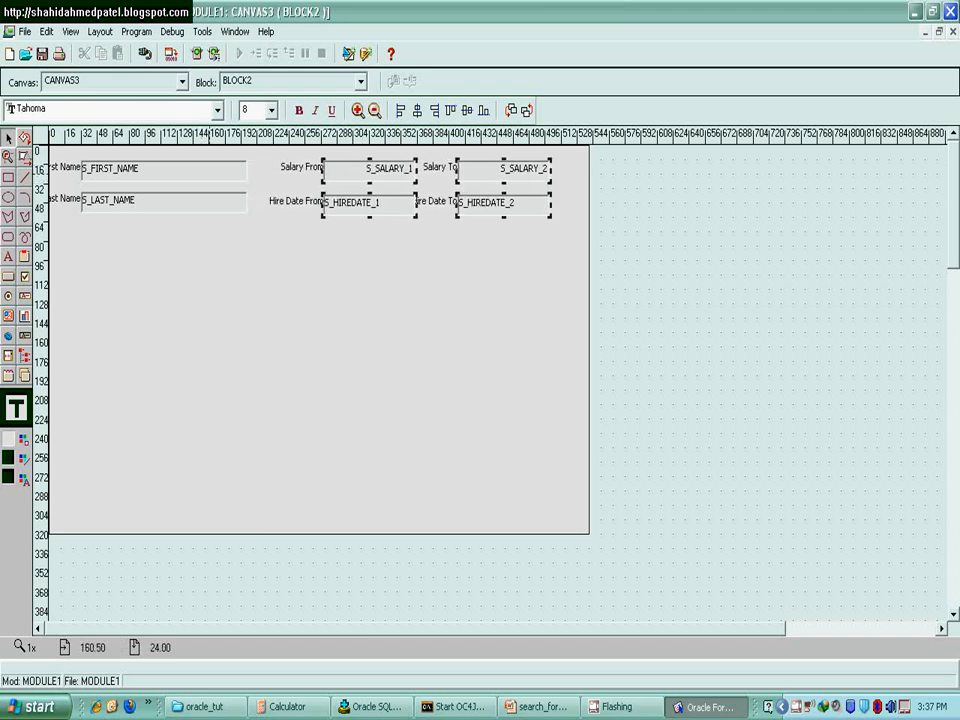
Shift S_FIRST_NAME and S_LAST_NAME about 14 units rightwards so their prompts fit on the canvas, and clear the selection
{"action": "left_click", "coordinate": [209, 173]}
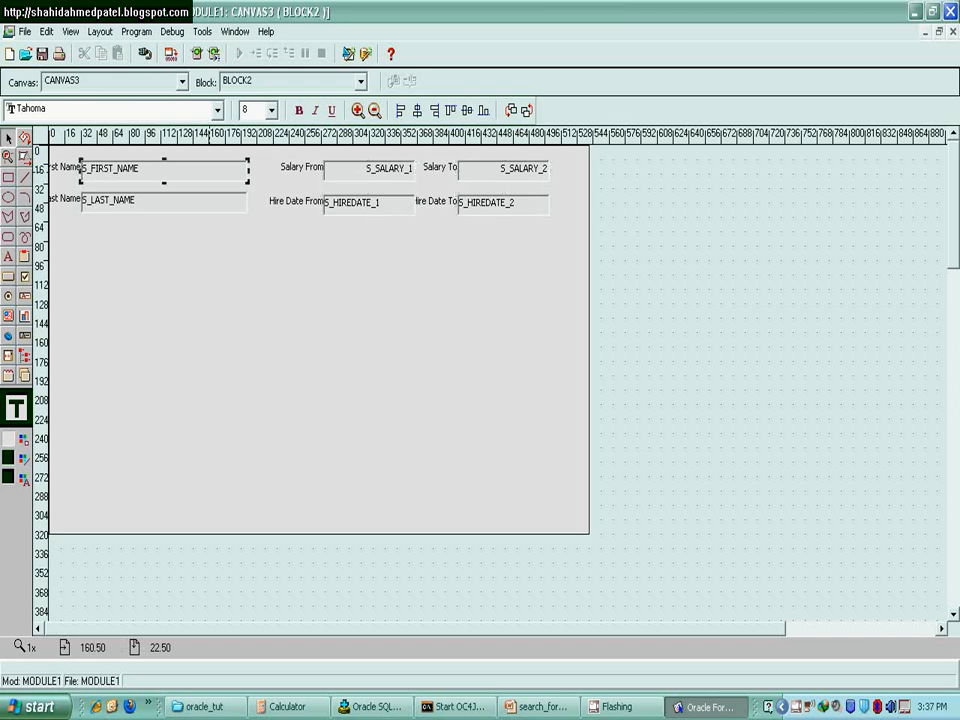
{"action": "left_click", "coordinate": [207, 201], "text": "shift"}
{"action": "key", "text": "Right"}
{"action": "key", "text": "Right"}
{"action": "key", "text": "Right"}
{"action": "key", "text": "Right"}
{"action": "key", "text": "Right"}
{"action": "key", "text": "Right"}
{"action": "key", "text": "Right"}
{"action": "key", "text": "Right"}
{"action": "key", "text": "Right"}
{"action": "key", "text": "Right"}
{"action": "key", "text": "Right"}
{"action": "key", "text": "Right"}
{"action": "key", "text": "Right"}
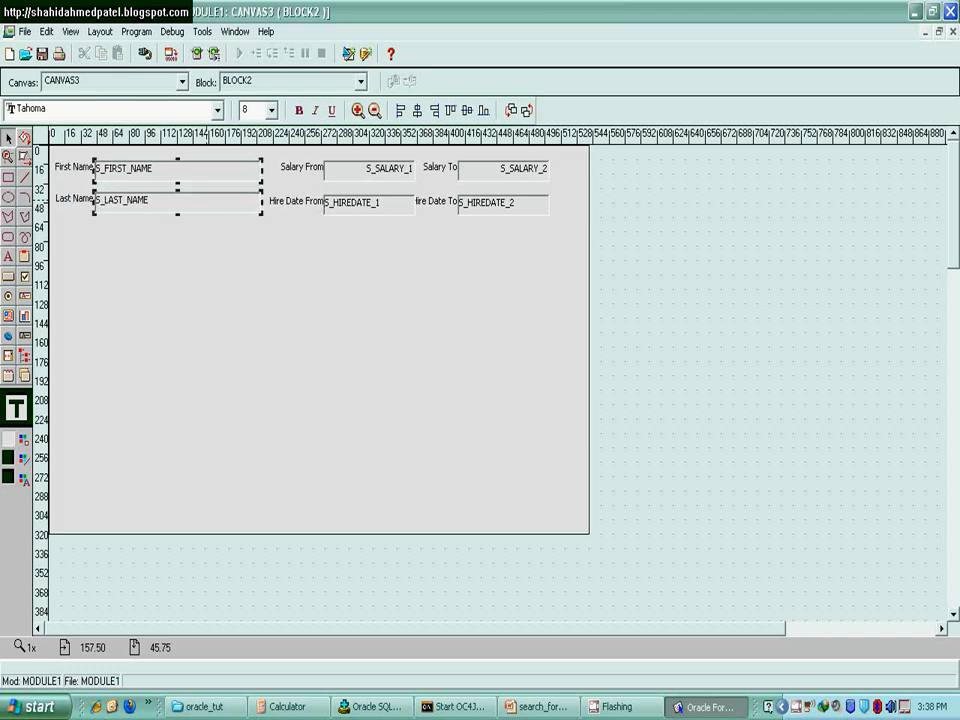
{"action": "left_click", "coordinate": [257, 285]}
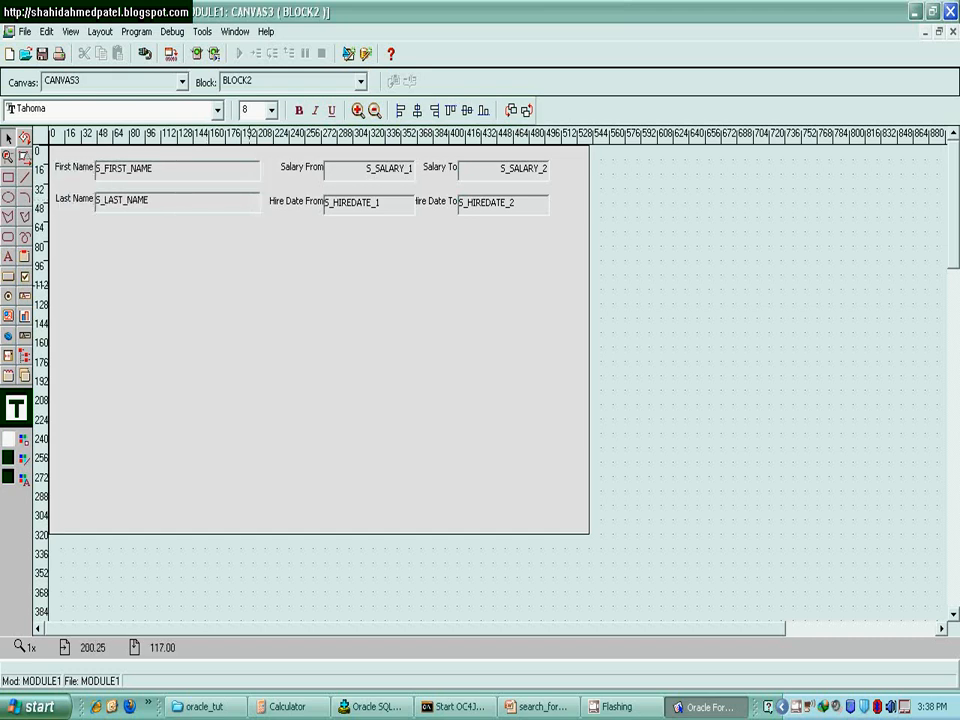
Apply a white fill color to all six name, salary and hire date items
{"action": "left_click", "coordinate": [215, 193]}
{"action": "left_click", "coordinate": [215, 173], "text": "shift"}
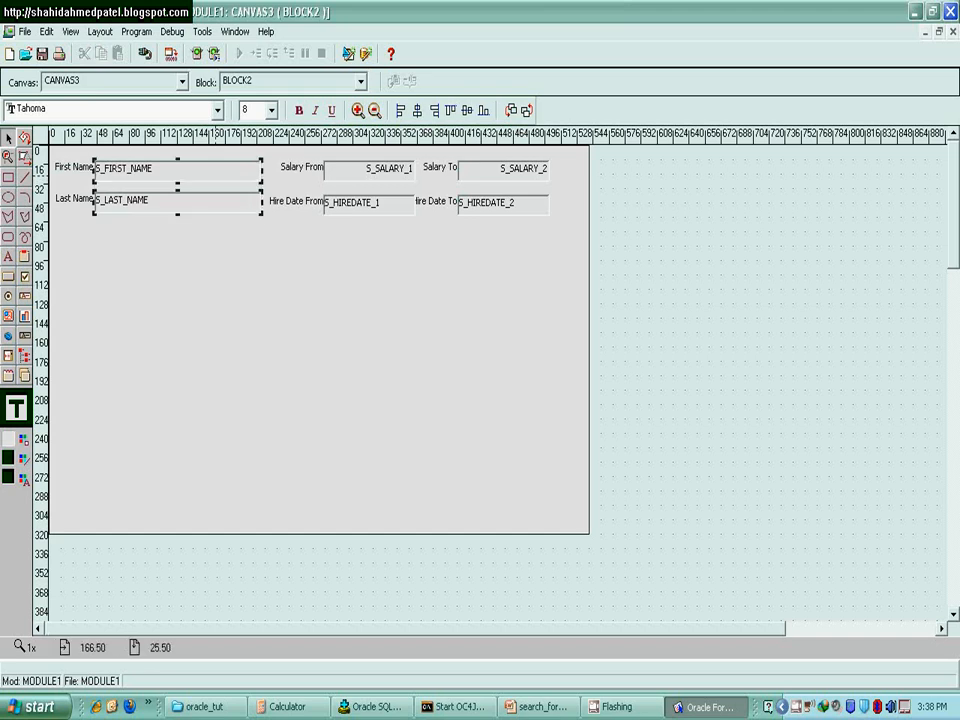
{"action": "left_click", "coordinate": [350, 168], "text": "shift"}
{"action": "left_click", "coordinate": [351, 200], "text": "shift"}
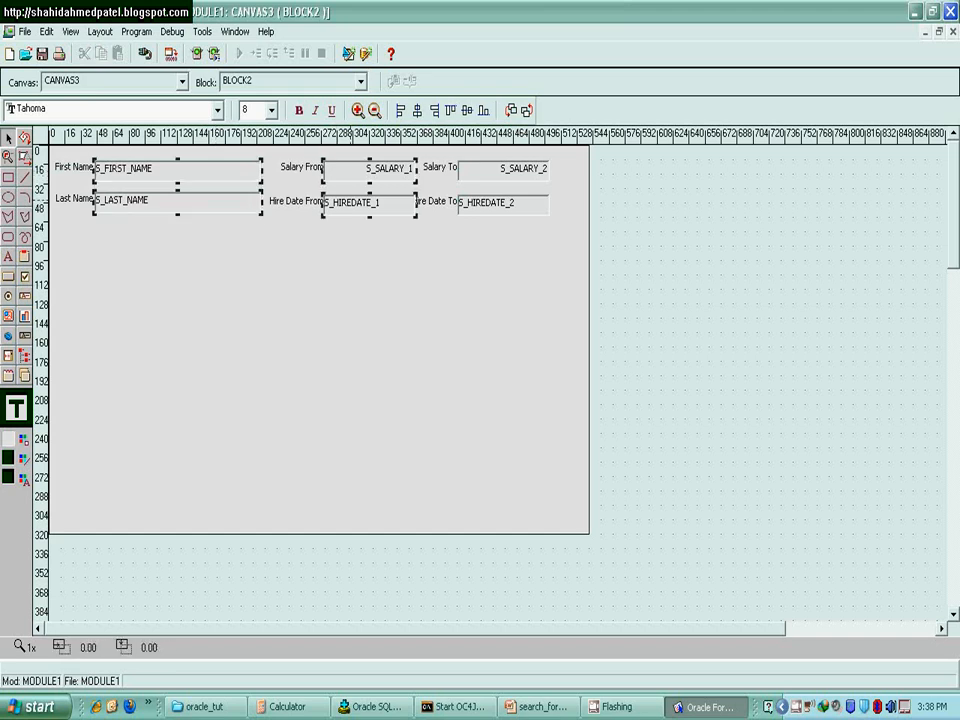
{"action": "left_click", "coordinate": [484, 200], "text": "shift"}
{"action": "left_click", "coordinate": [491, 169], "text": "shift"}
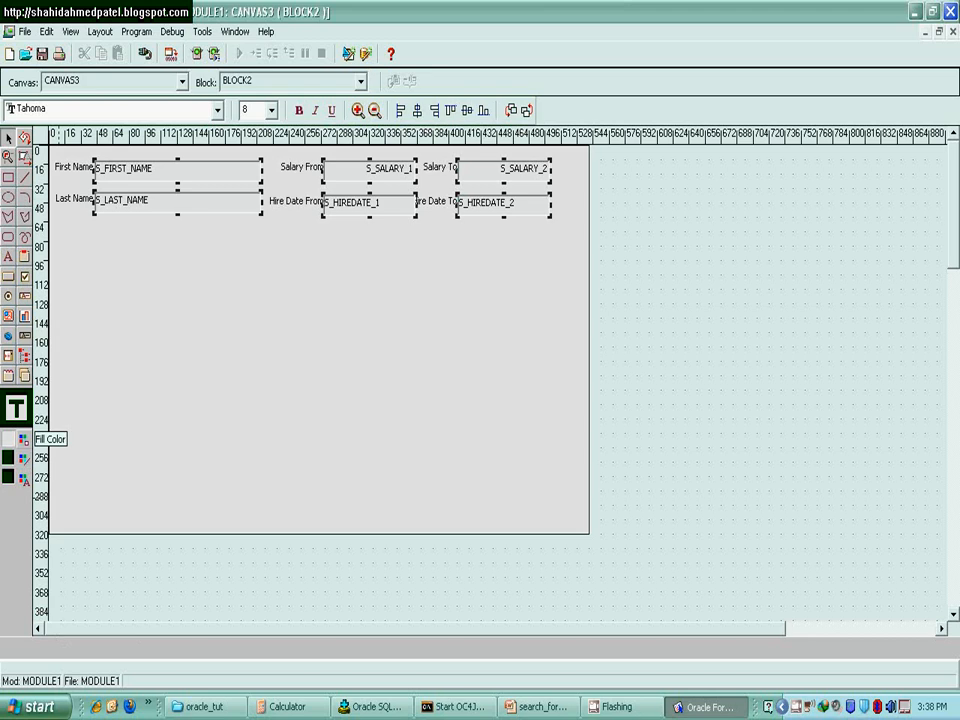
{"action": "left_click", "coordinate": [24, 438]}
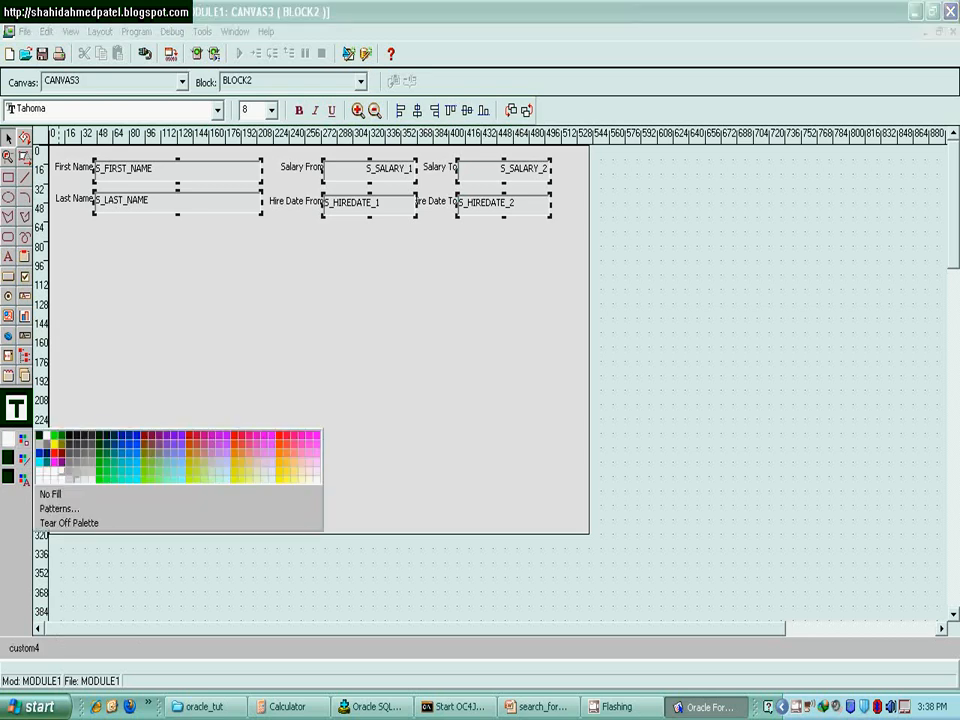
{"action": "left_click", "coordinate": [100, 474]}
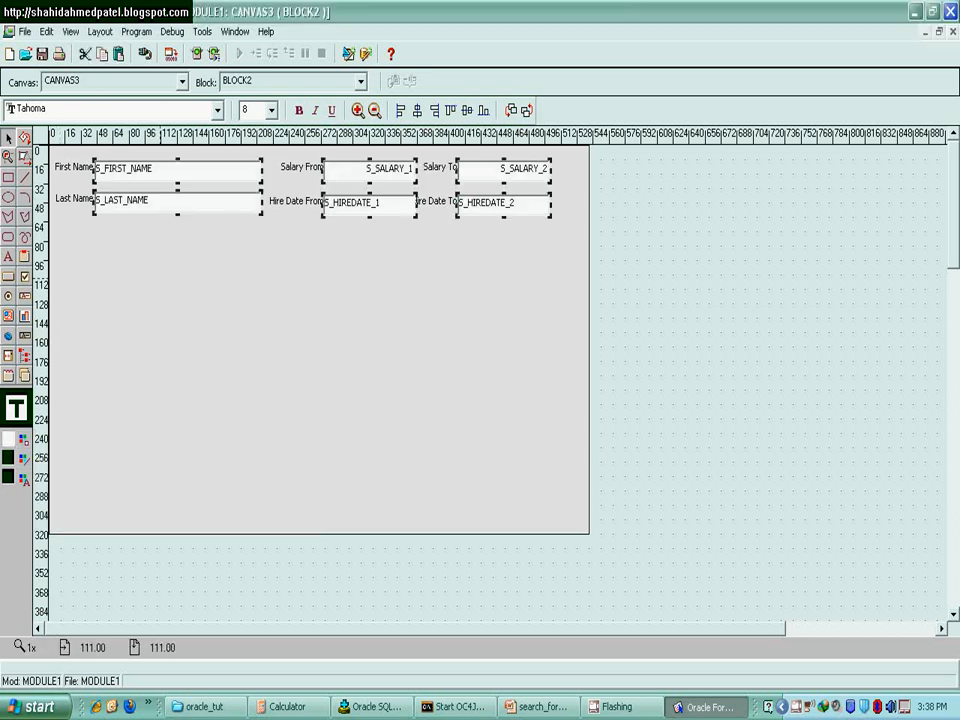
Make the prompts of all six name, salary and hire date items bold
{"action": "left_click", "coordinate": [73, 167]}
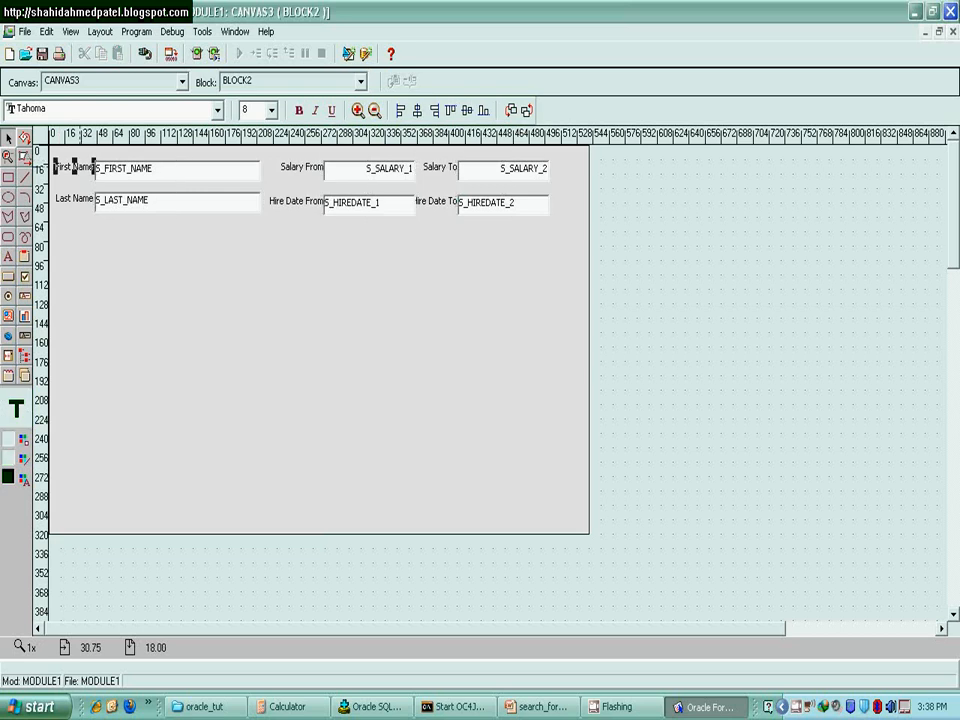
{"action": "left_click", "coordinate": [74, 198], "text": "shift"}
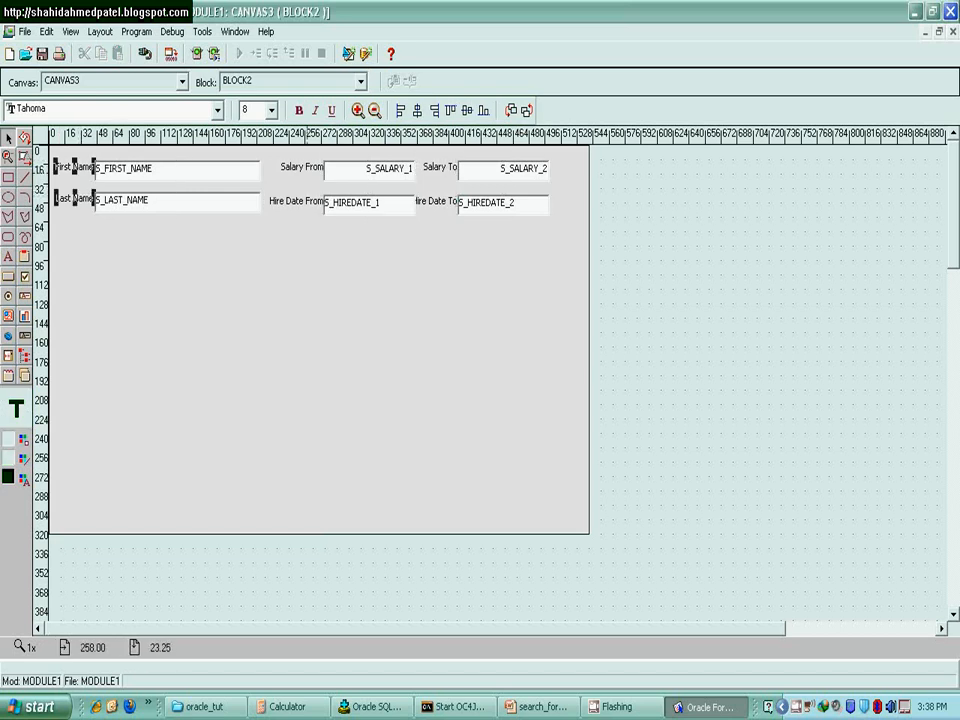
{"action": "left_click", "coordinate": [299, 200], "text": "shift"}
{"action": "left_click", "coordinate": [306, 169], "text": "shift"}
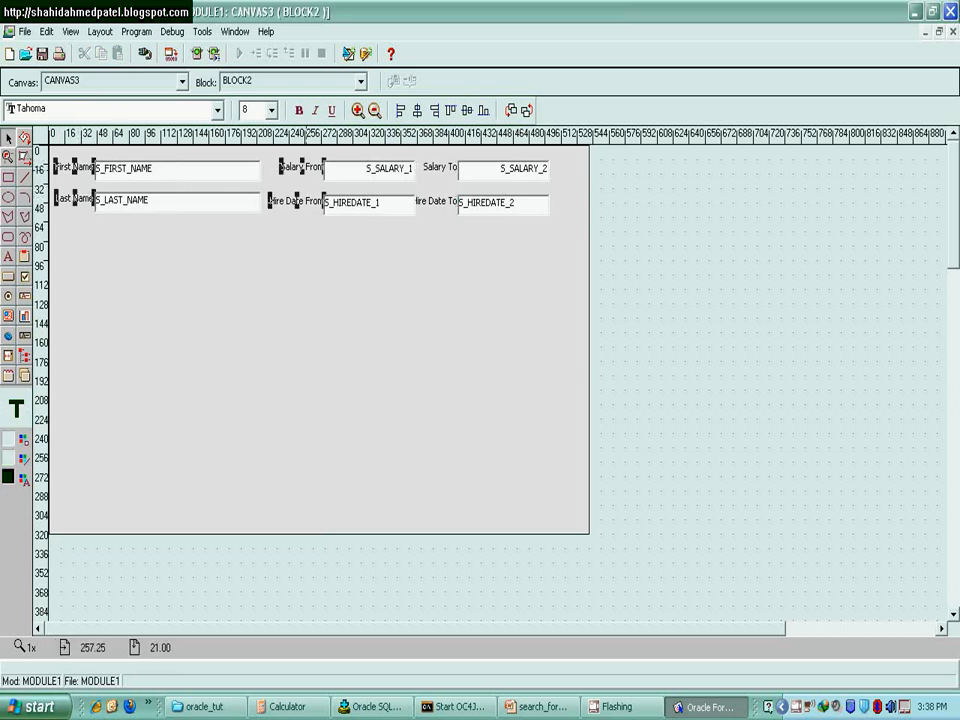
{"action": "left_click", "coordinate": [446, 168], "text": "shift"}
{"action": "left_click", "coordinate": [442, 203], "text": "shift"}
{"action": "left_click", "coordinate": [299, 110]}
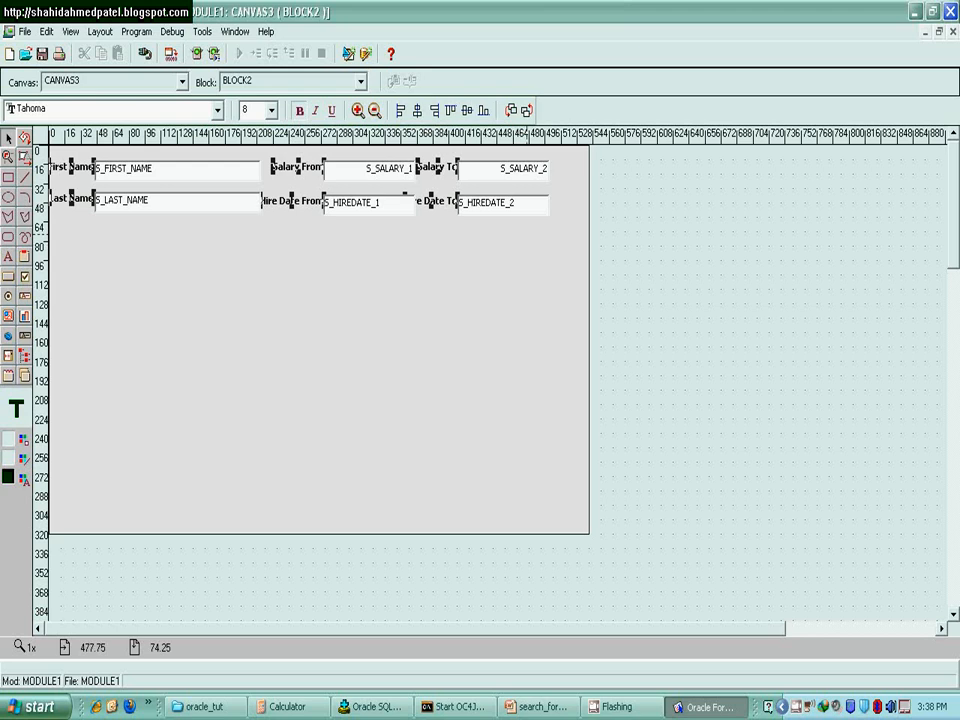
Shift S_SALARY_2 and S_HIREDATE_2 about 26 units rightwards to fit their bold prompts
{"action": "left_click", "coordinate": [524, 204]}
{"action": "left_click", "coordinate": [522, 177], "text": "shift"}
{"action": "key", "text": "Right"}
{"action": "key", "text": "Right"}
{"action": "key", "text": "Right"}
{"action": "key", "text": "Right"}
{"action": "key", "text": "Right"}
{"action": "key", "text": "Right"}
{"action": "key", "text": "Right"}
{"action": "key", "text": "Right"}
{"action": "key", "text": "Right"}
{"action": "key", "text": "Right"}
{"action": "key", "text": "Right"}
{"action": "key", "text": "Right"}
{"action": "key", "text": "Right"}
{"action": "key", "text": "Right"}
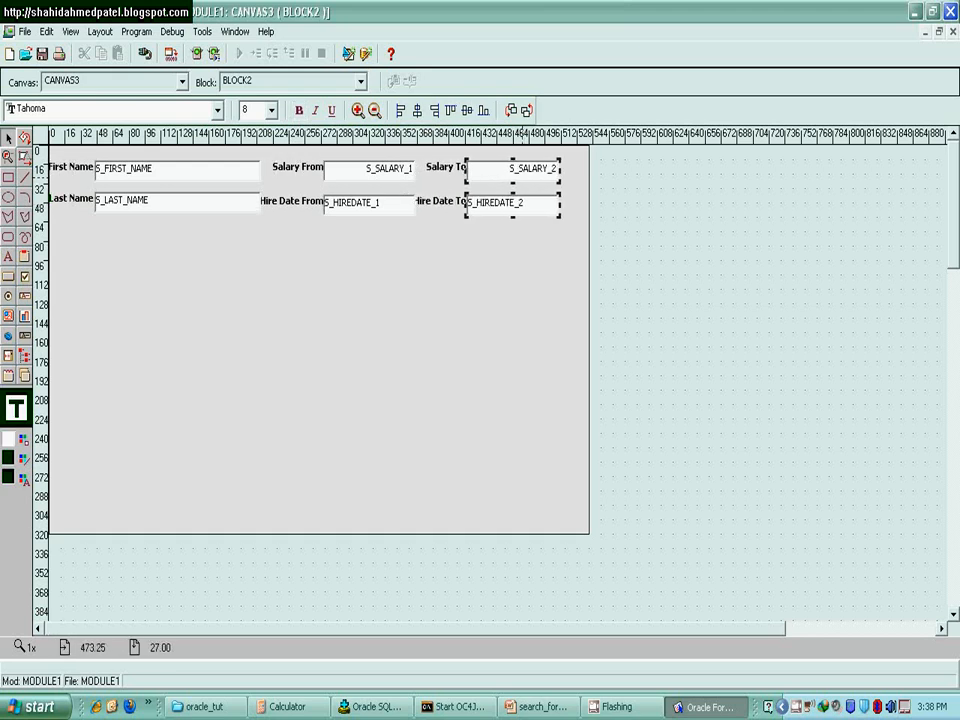
{"action": "key", "text": "Right"}
{"action": "key", "text": "Right"}
{"action": "key", "text": "Right"}
{"action": "key", "text": "Right"}
{"action": "key", "text": "Right"}
{"action": "key", "text": "Right"}
{"action": "key", "text": "Right"}
{"action": "key", "text": "Right"}
{"action": "key", "text": "Right"}
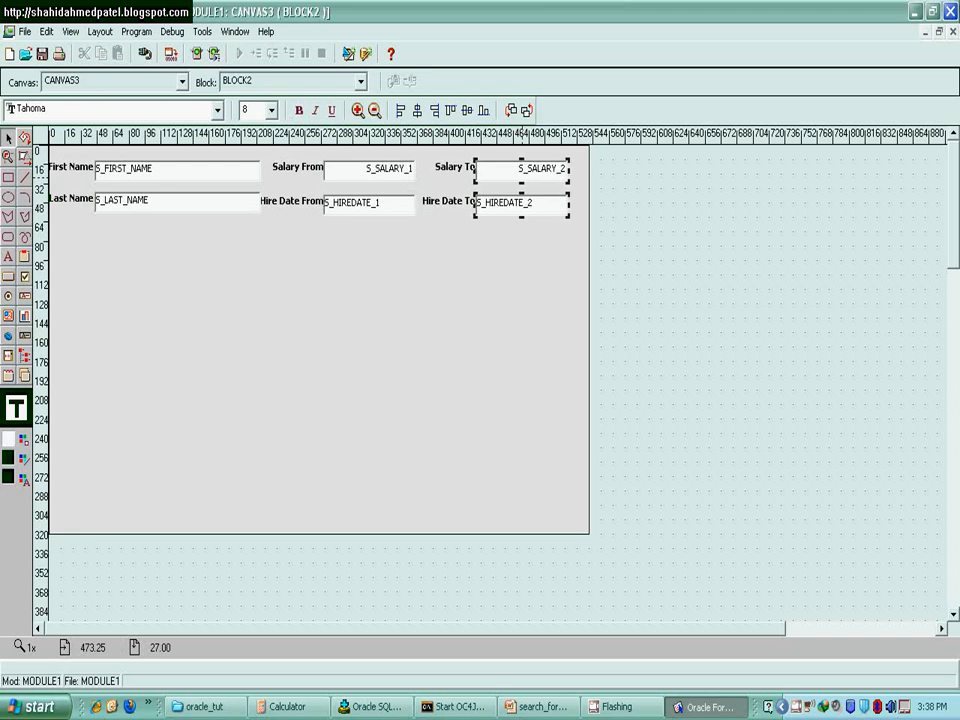
{"action": "key", "text": "Right"}
{"action": "key", "text": "Right"}
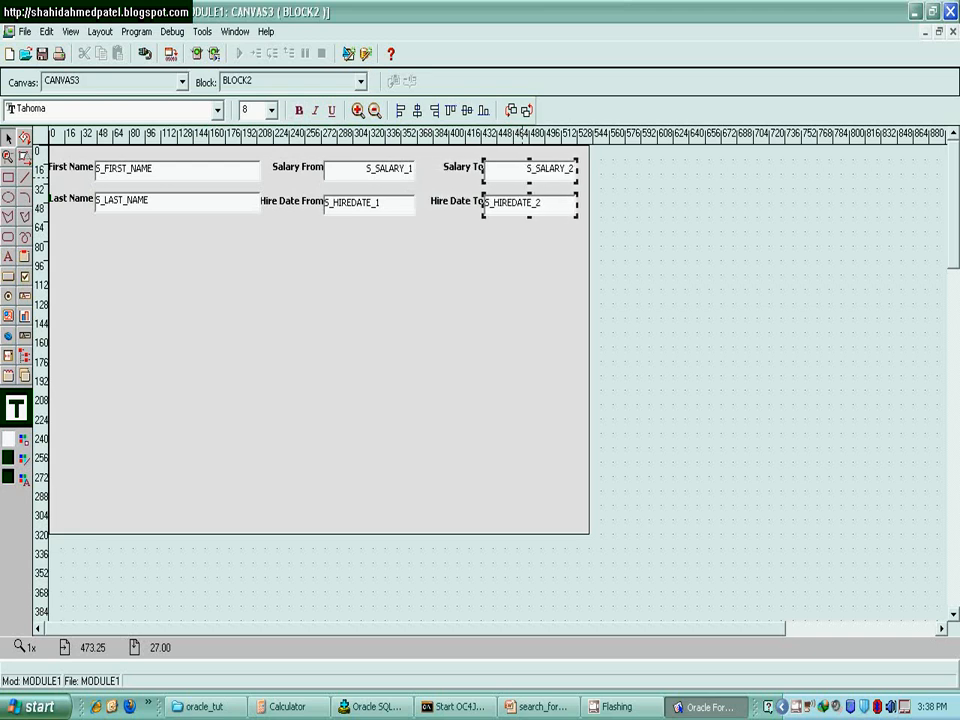
Shift S_SALARY_1 and S_HIREDATE_1 about 9 units rightwards to clear the name items
{"action": "left_click", "coordinate": [405, 172]}
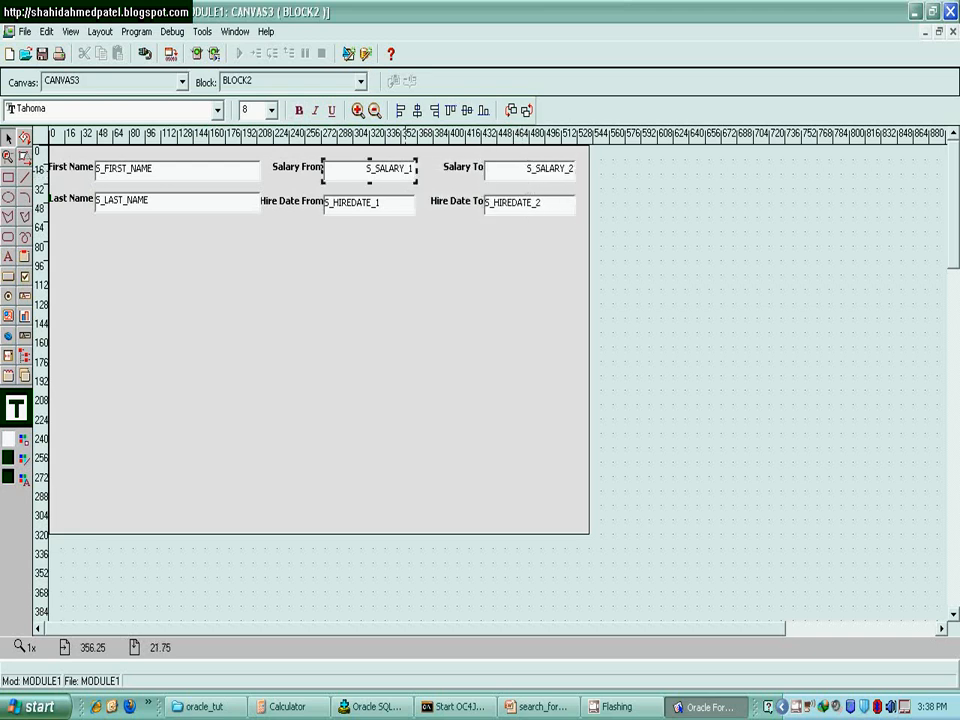
{"action": "left_click", "coordinate": [393, 203], "text": "shift"}
{"action": "key", "text": "Right"}
{"action": "key", "text": "Right"}
{"action": "key", "text": "Right"}
{"action": "key", "text": "Right"}
{"action": "key", "text": "Right"}
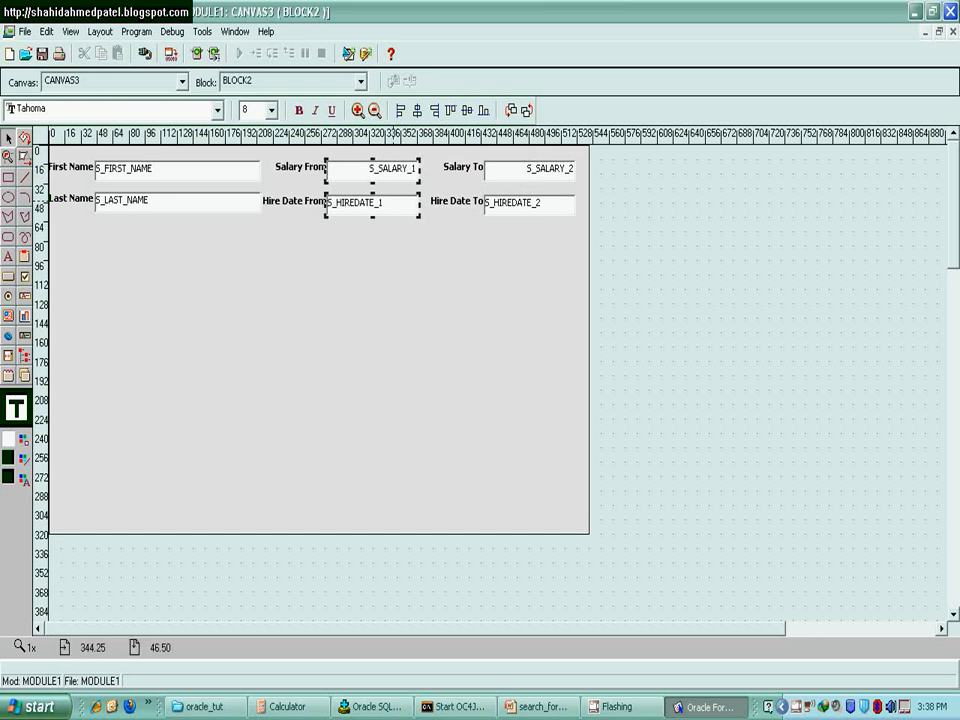
{"action": "key", "text": "Right"}
{"action": "key", "text": "Right"}
{"action": "key", "text": "Right"}
{"action": "key", "text": "Right"}
{"action": "key", "text": "Right"}
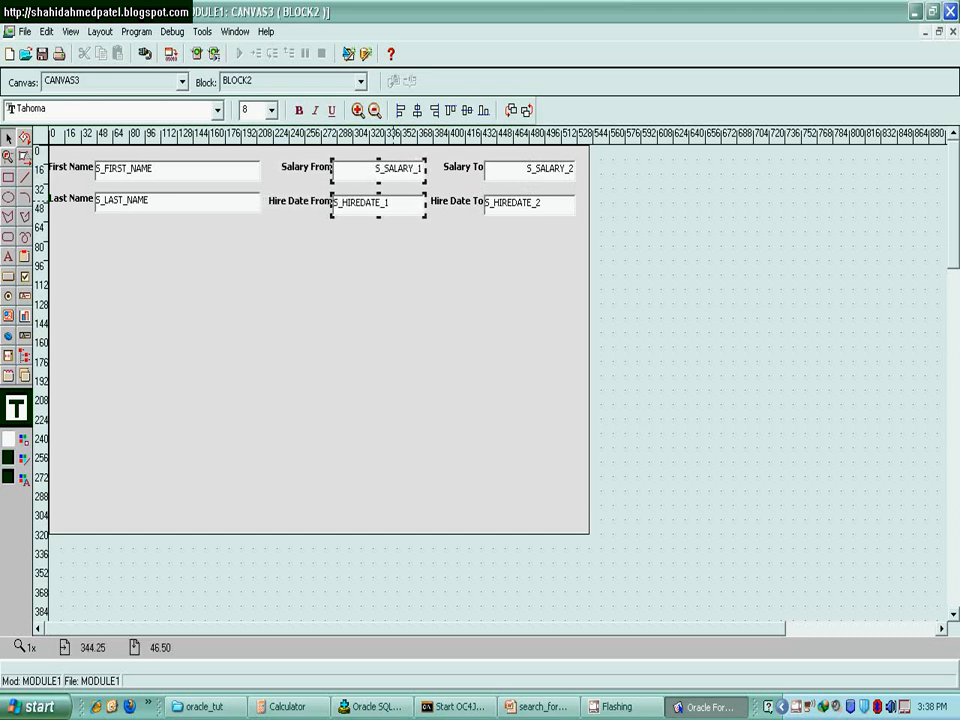
Nudge S_FIRST_NAME and S_LAST_NAME about 4 units rightwards, away from the canvas edge, and clear the selection
{"action": "left_click", "coordinate": [196, 204]}
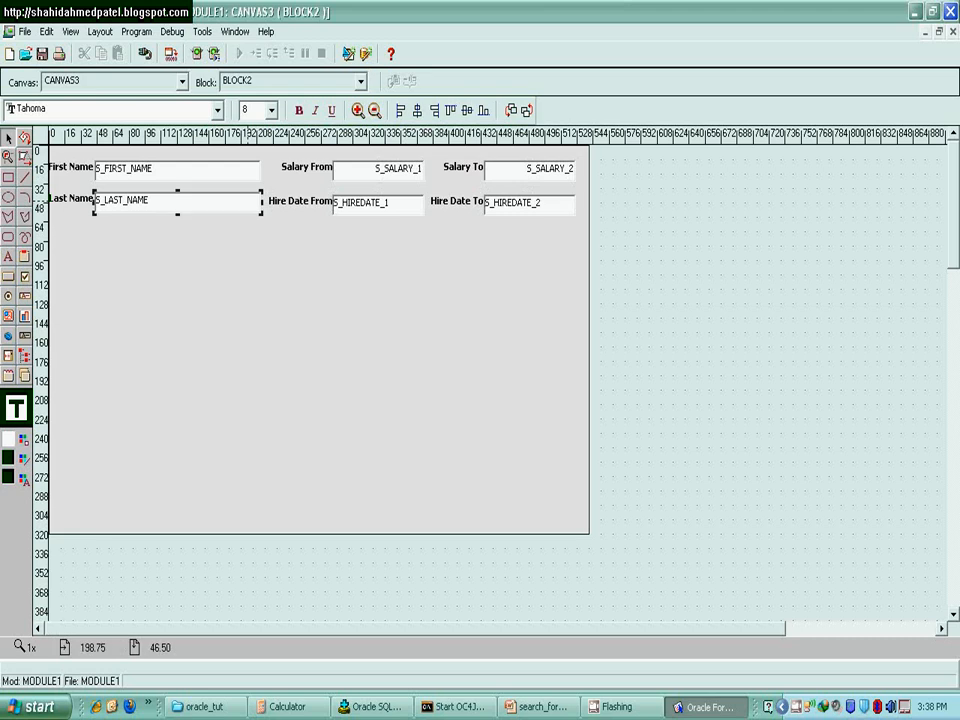
{"action": "left_click", "coordinate": [255, 173], "text": "shift"}
{"action": "key", "text": "Right"}
{"action": "key", "text": "Right"}
{"action": "key", "text": "Right"}
{"action": "key", "text": "Right"}
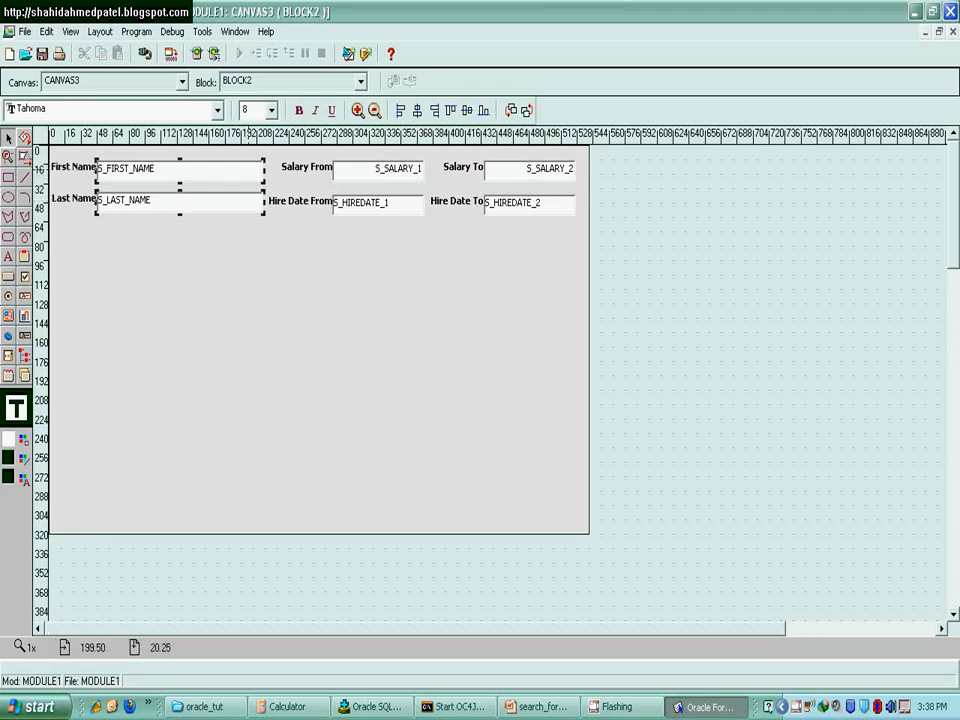
{"action": "key", "text": "Right"}
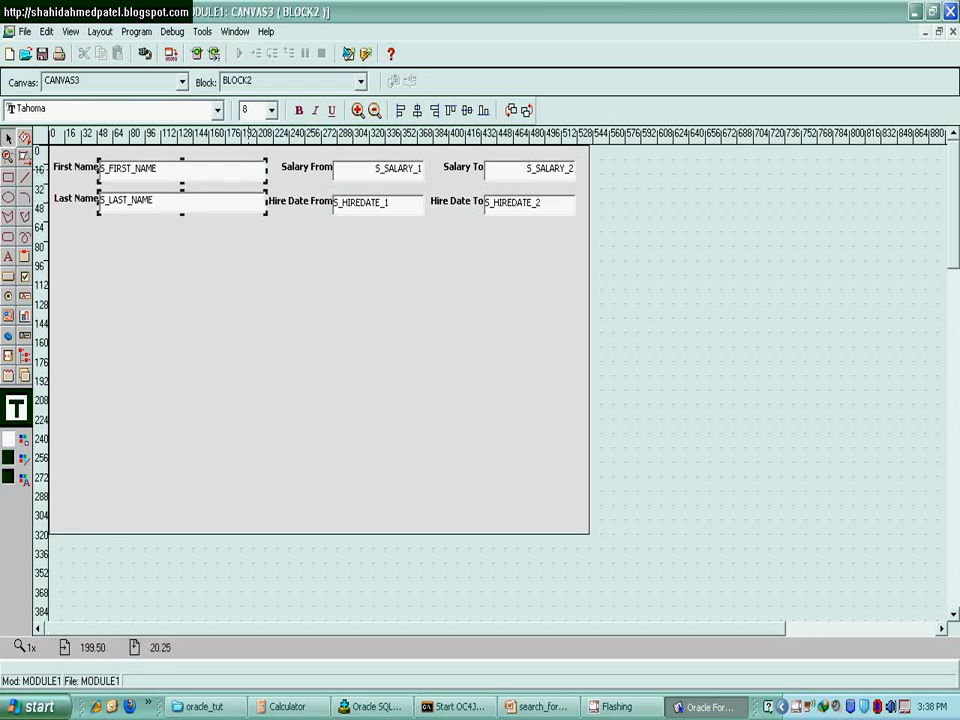
{"action": "left_click", "coordinate": [300, 268]}
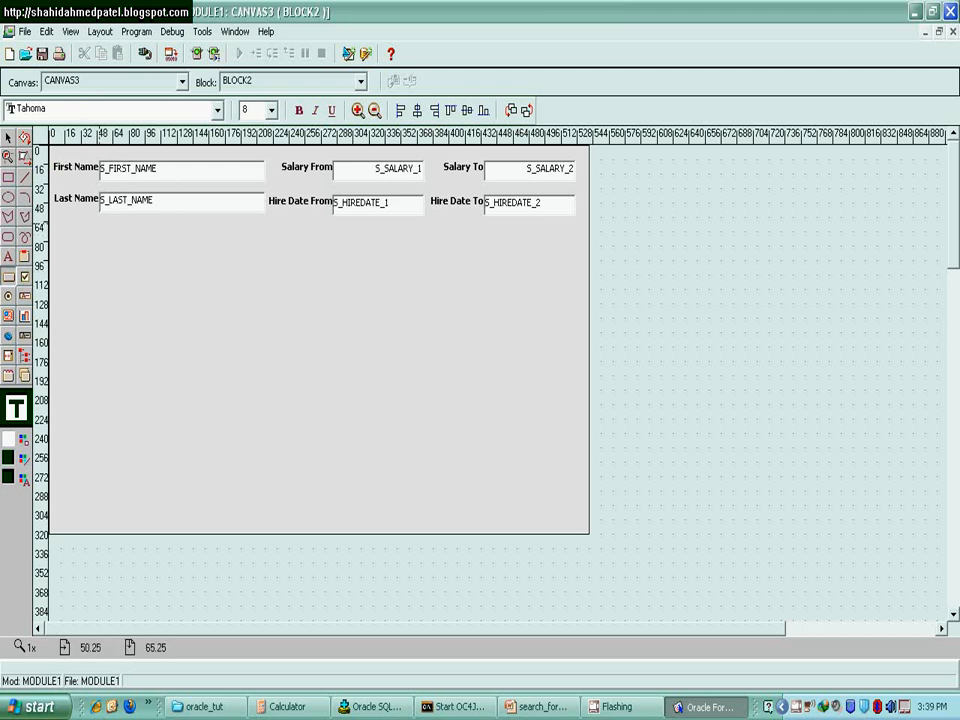
Draw a push button about 113 by 24 units below S_LAST_NAME and move it beneath S_HIREDATE_2
{"action": "left_click_drag", "start_coordinate": [99, 222], "coordinate": [167, 246]}
{"action": "left_click_drag", "start_coordinate": [169, 252], "coordinate": [212, 251]}
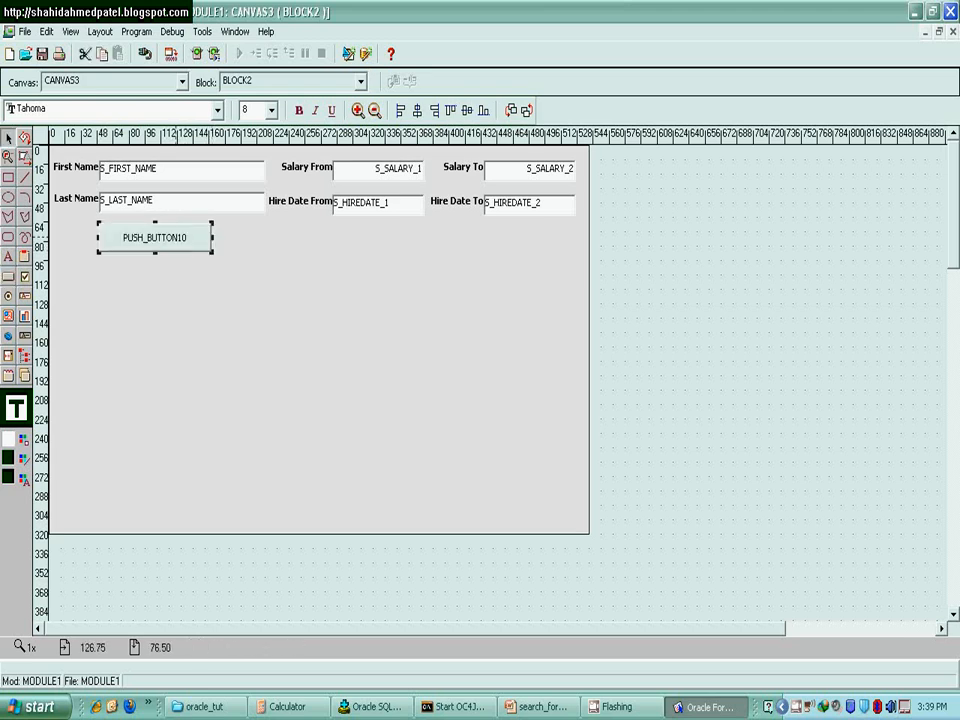
{"action": "mouse_move", "coordinate": [156, 236]}
{"action": "left_mouse_down"}
{"action": "mouse_move", "coordinate": [402, 230]}
{"action": "mouse_move", "coordinate": [497, 248]}
{"action": "mouse_move", "coordinate": [519, 236]}
{"action": "left_mouse_up"}
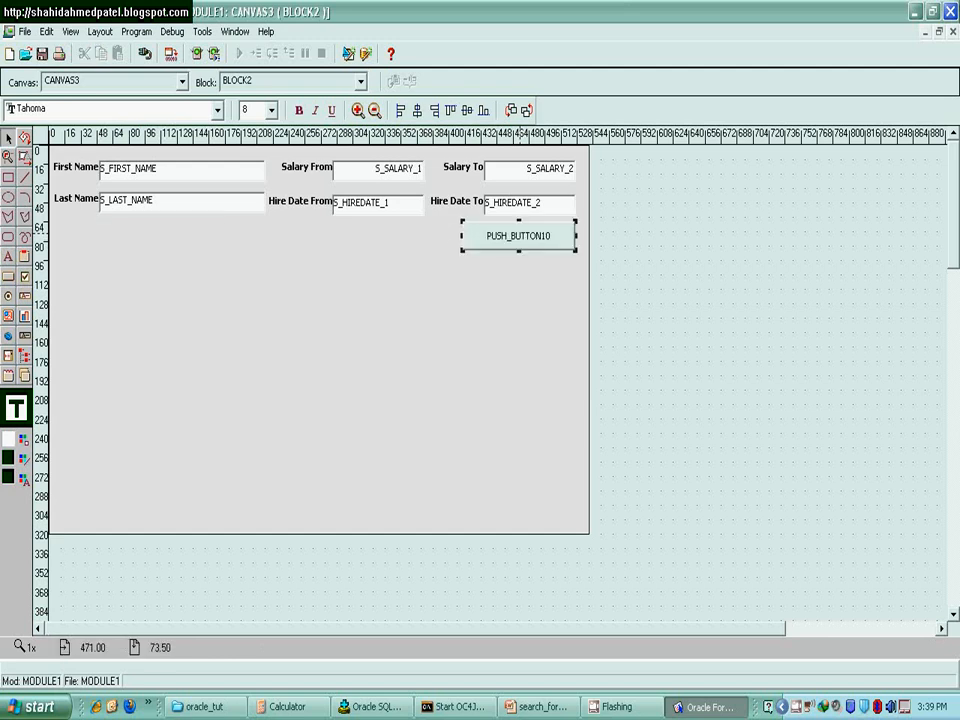
Set the name of the new push button to BTN_SEARCH in its properties
{"action": "double_click", "coordinate": [519, 236]}
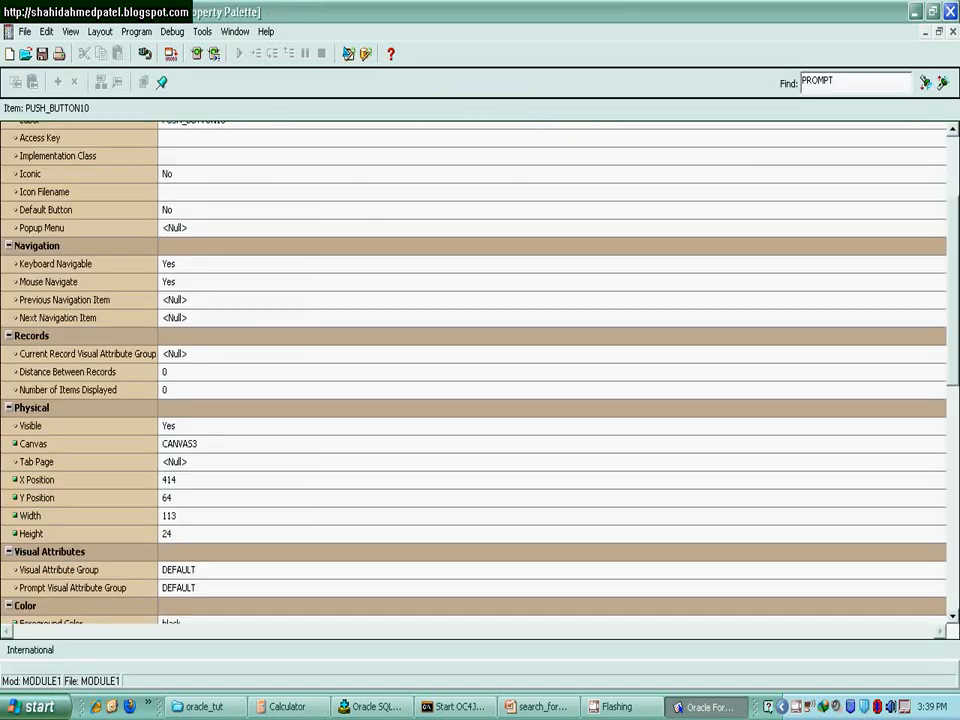
{"action": "scroll", "coordinate": [480, 370], "scroll_direction": "up", "scroll_amount": 3}
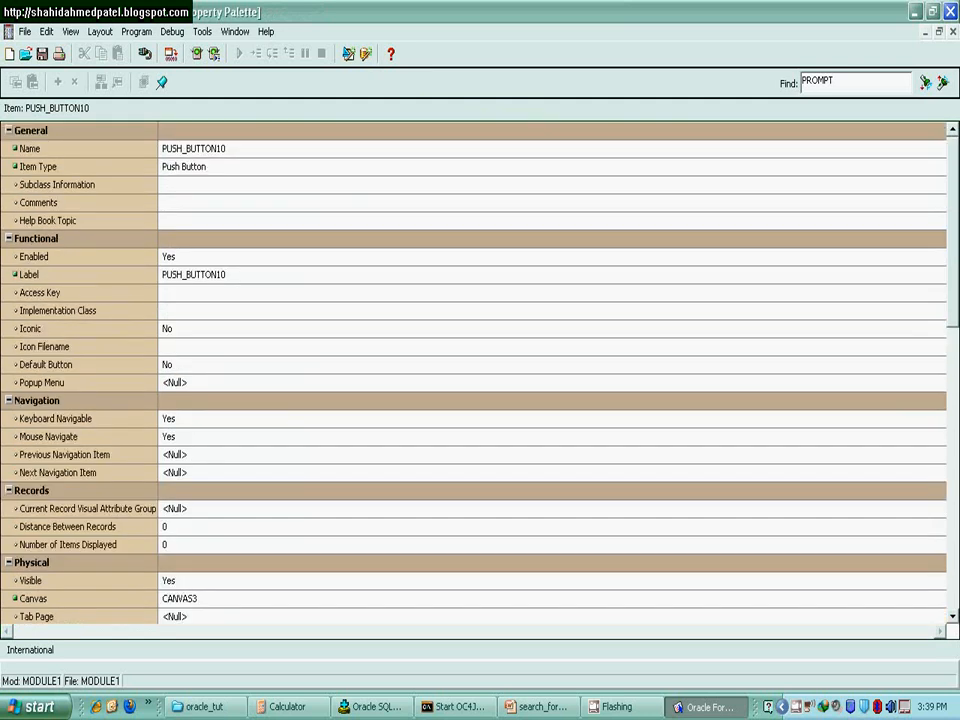
{"action": "left_click", "coordinate": [193, 149]}
{"action": "type", "text": "b"}
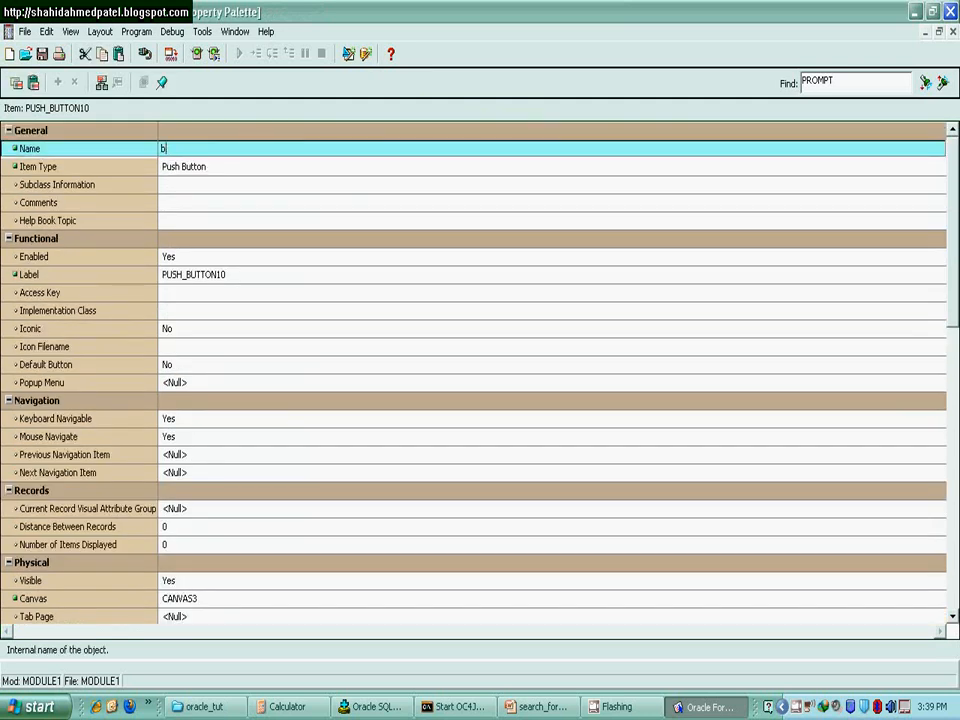
{"action": "type", "text": "tn_search"}
{"action": "key", "text": "Return"}
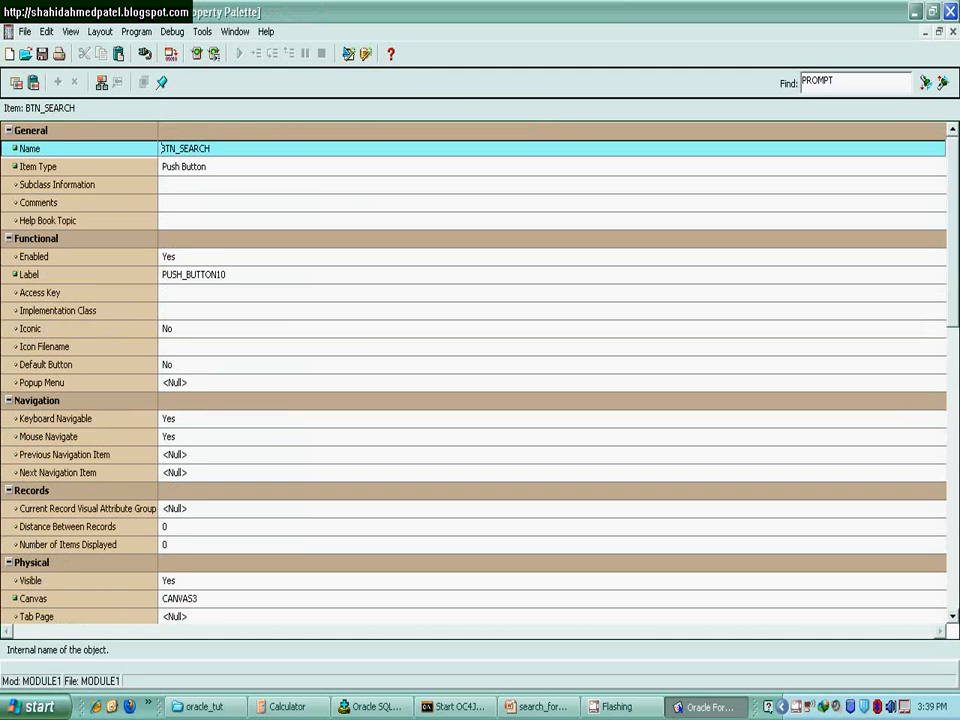
Set the push button's label to "Search Data" and return to the canvas layout
{"action": "left_click", "coordinate": [193, 275]}
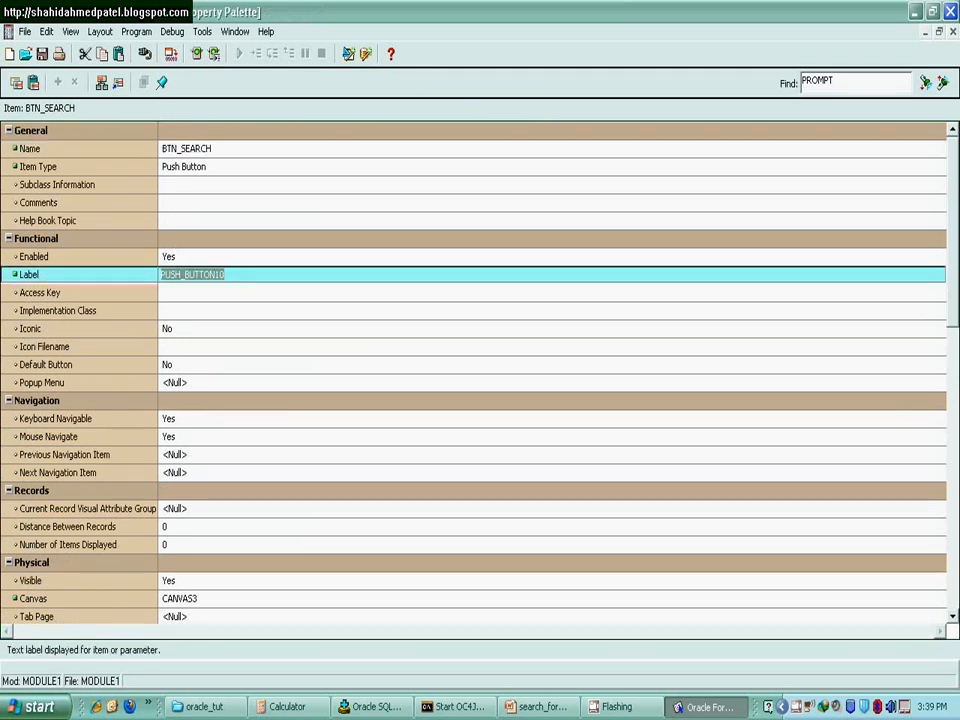
{"action": "type", "text": "Search"}
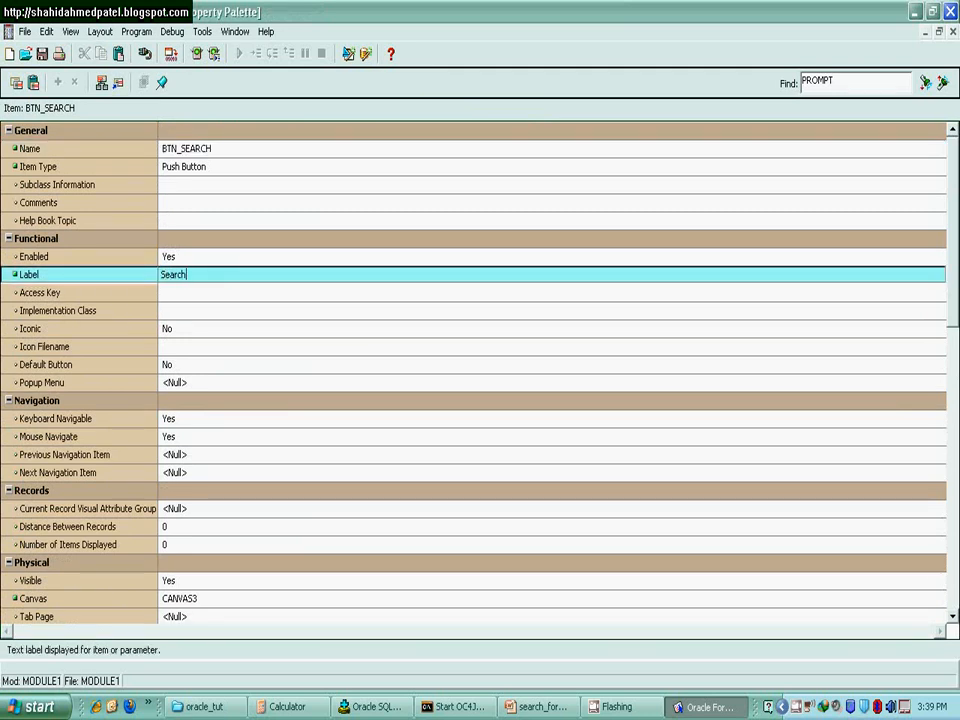
{"action": "type", "text": " Data"}
{"action": "key", "text": "Return"}
{"action": "left_click", "coordinate": [163, 292]}
{"action": "left_click", "coordinate": [183, 274]}
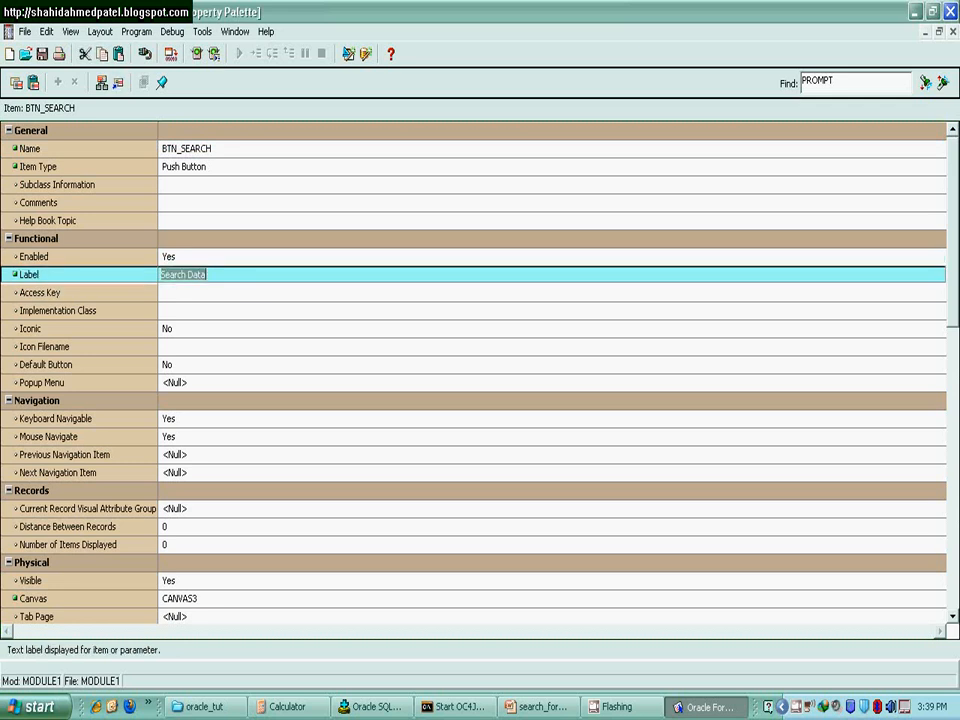
{"action": "left_click", "coordinate": [953, 32]}
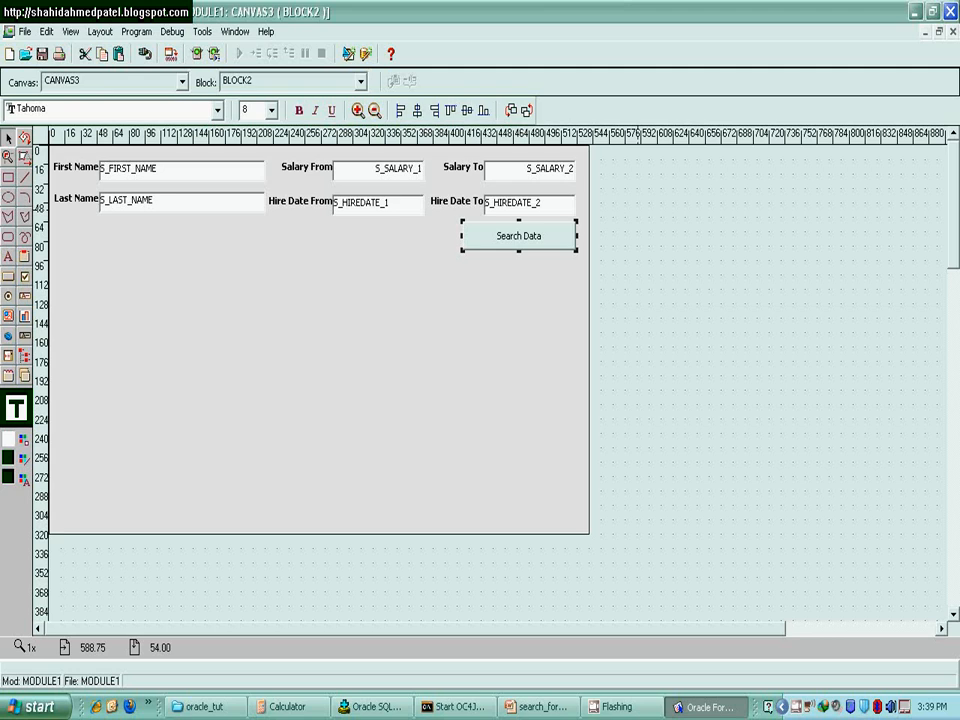
Draw a frame about 533 by 101 units around all the search items and the Search Data button
{"action": "left_click", "coordinate": [638, 210]}
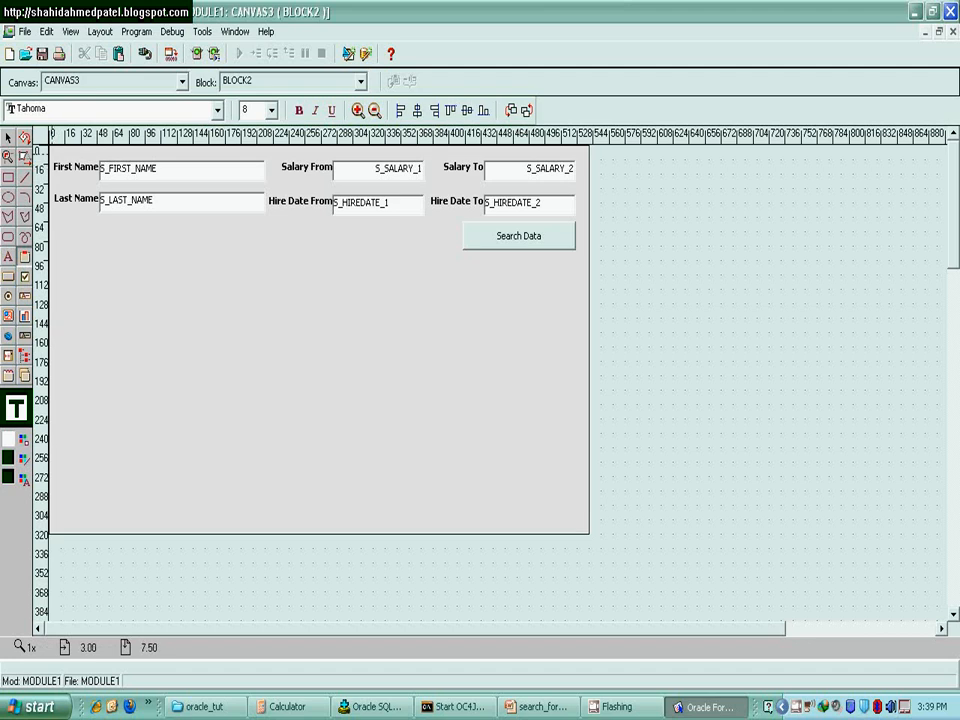
{"action": "left_click_drag", "start_coordinate": [54, 155], "coordinate": [587, 275]}
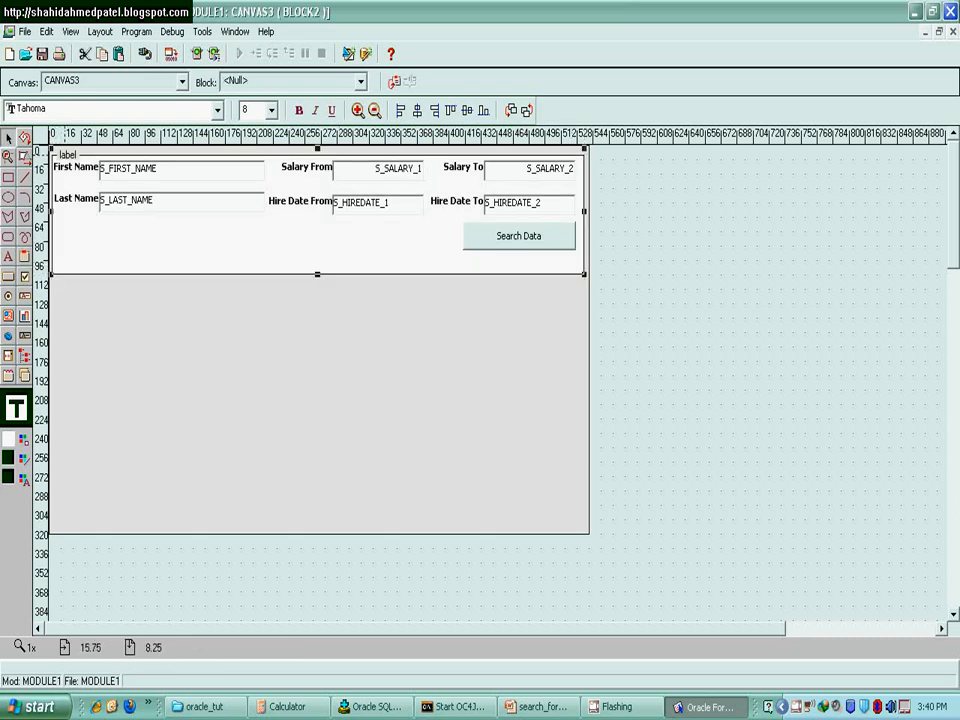
Set the frame's title to "Employees Search" in its properties and return to the canvas layout
{"action": "double_click", "coordinate": [68, 156]}
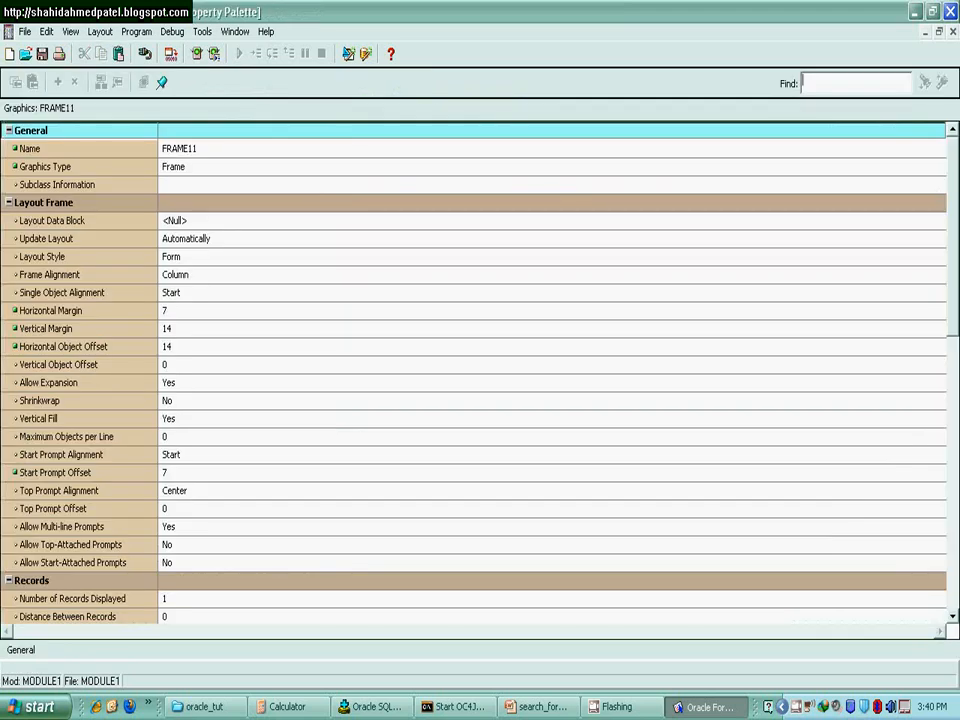
{"action": "type", "text": "Tit"}
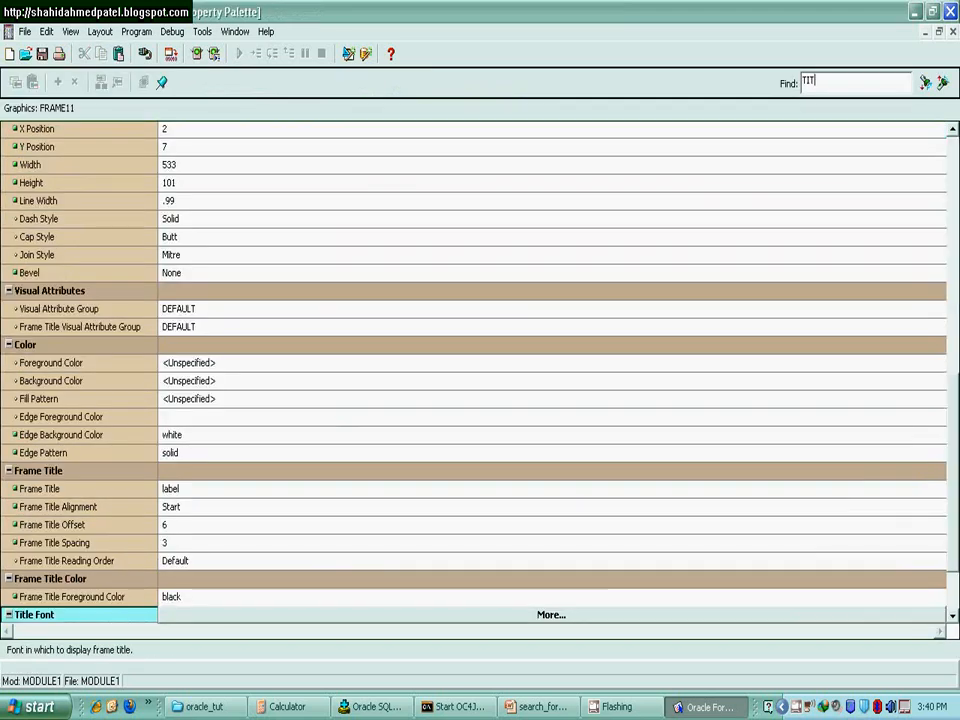
{"action": "key", "text": "Return"}
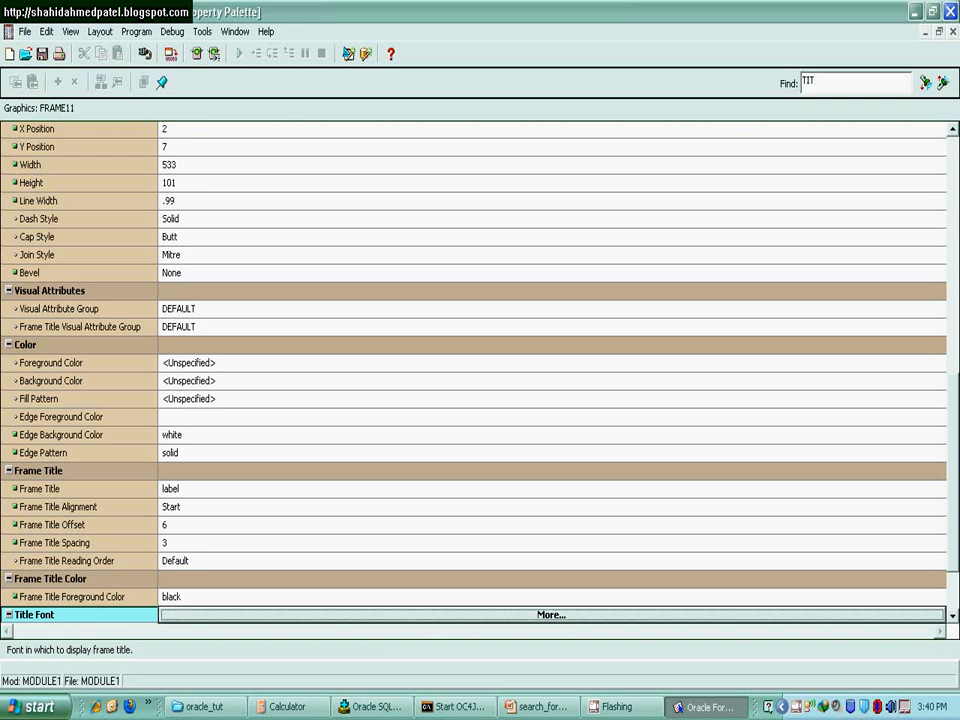
{"action": "left_click", "coordinate": [171, 489]}
{"action": "type", "text": "Search"}
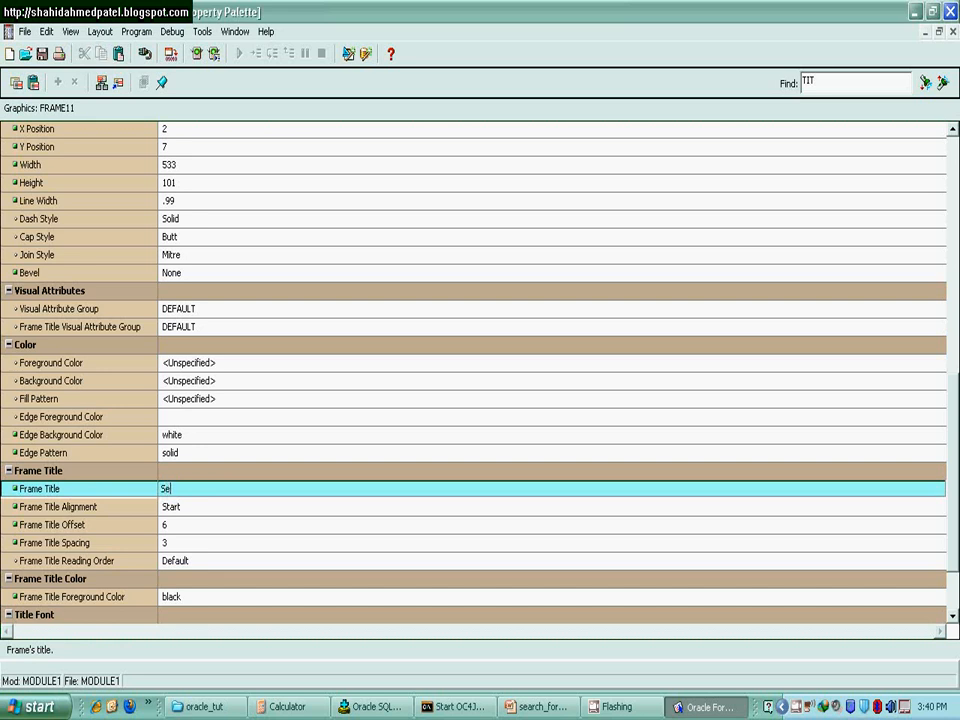
{"action": "key", "text": "BackSpace"}
{"action": "key", "text": "BackSpace"}
{"action": "key", "text": "BackSpace"}
{"action": "key", "text": "BackSpace"}
{"action": "key", "text": "BackSpace"}
{"action": "key", "text": "BackSpace"}
{"action": "type", "text": "Employees Search"}
{"action": "key", "text": "Return"}
{"action": "key", "text": "Up"}
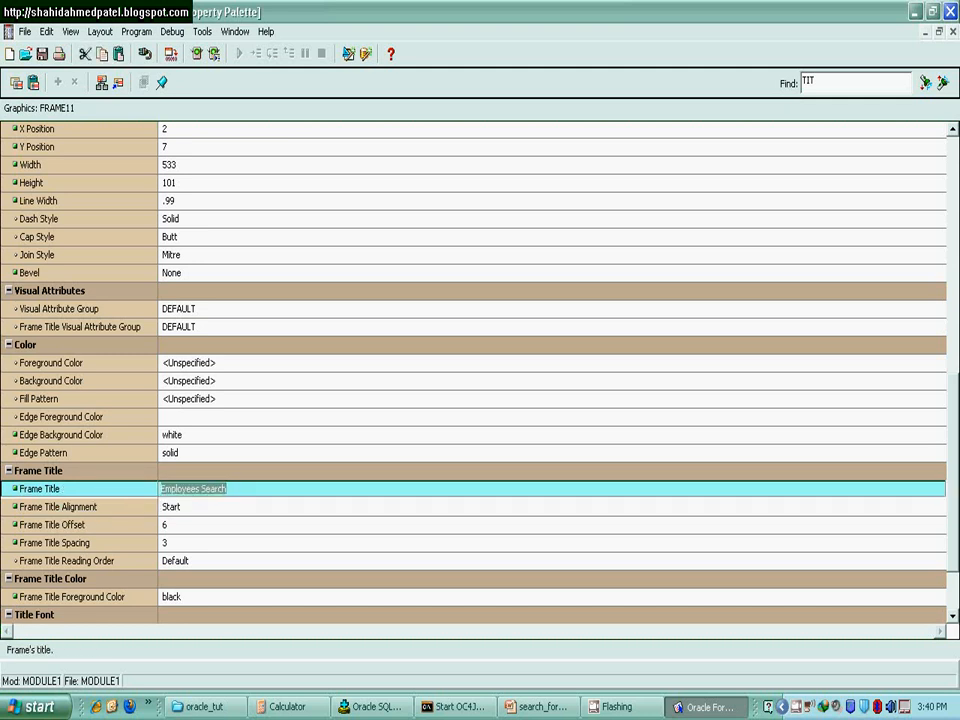
{"action": "left_click", "coordinate": [953, 32]}
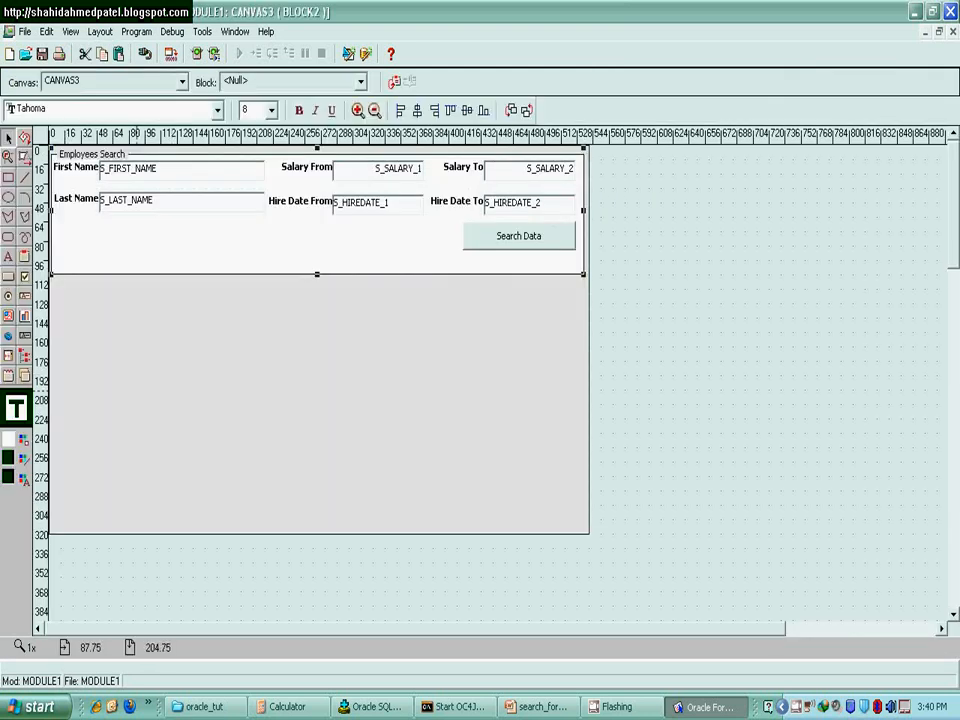
Fill the Employees Search frame with a medium gray
{"action": "left_click", "coordinate": [9, 439]}
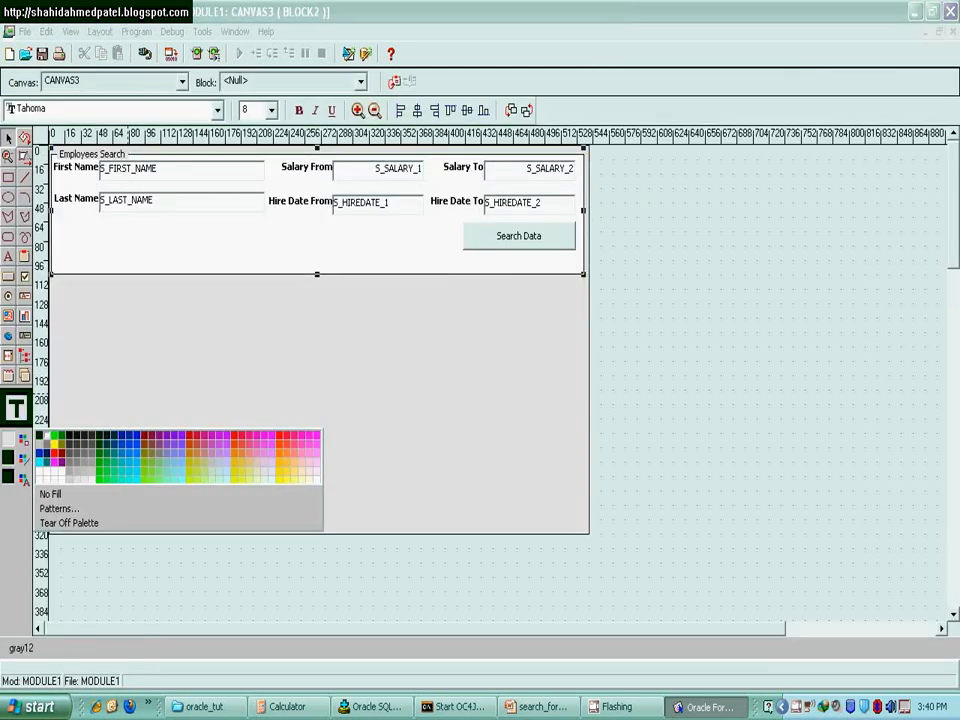
{"action": "left_click", "coordinate": [92, 462]}
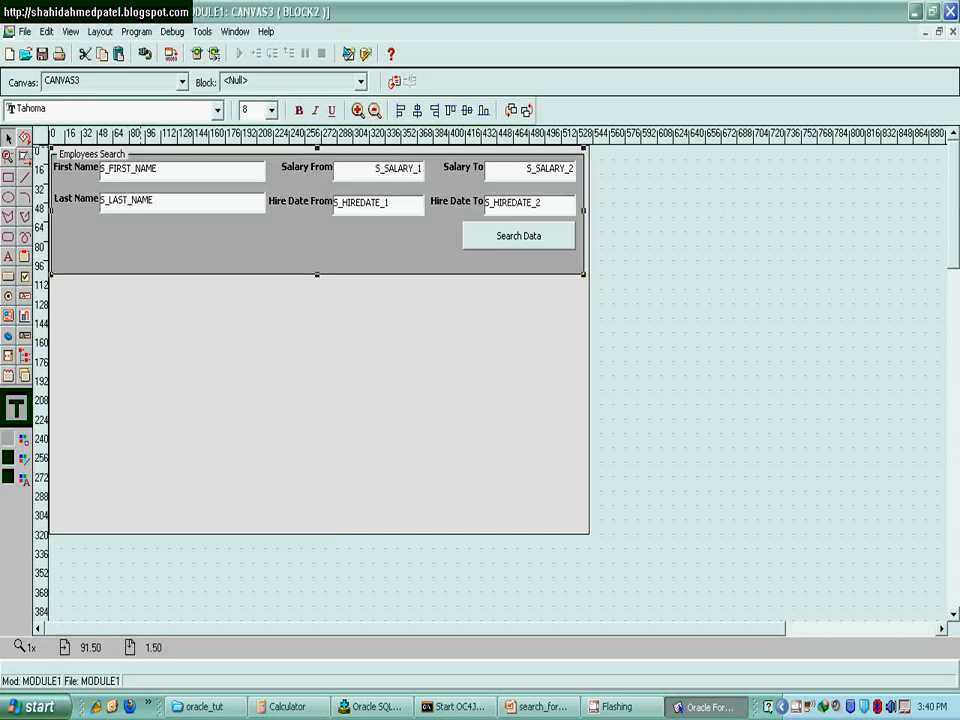
Make the Employees Search frame title bold and colour its text dark red
{"action": "left_click", "coordinate": [299, 111]}
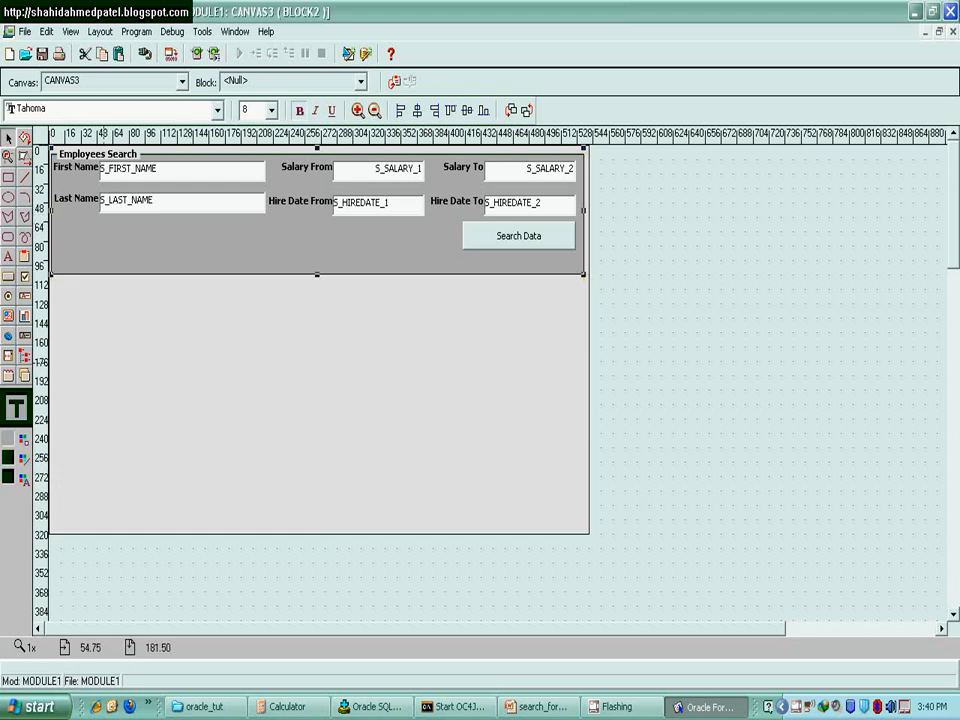
{"action": "left_click", "coordinate": [24, 480]}
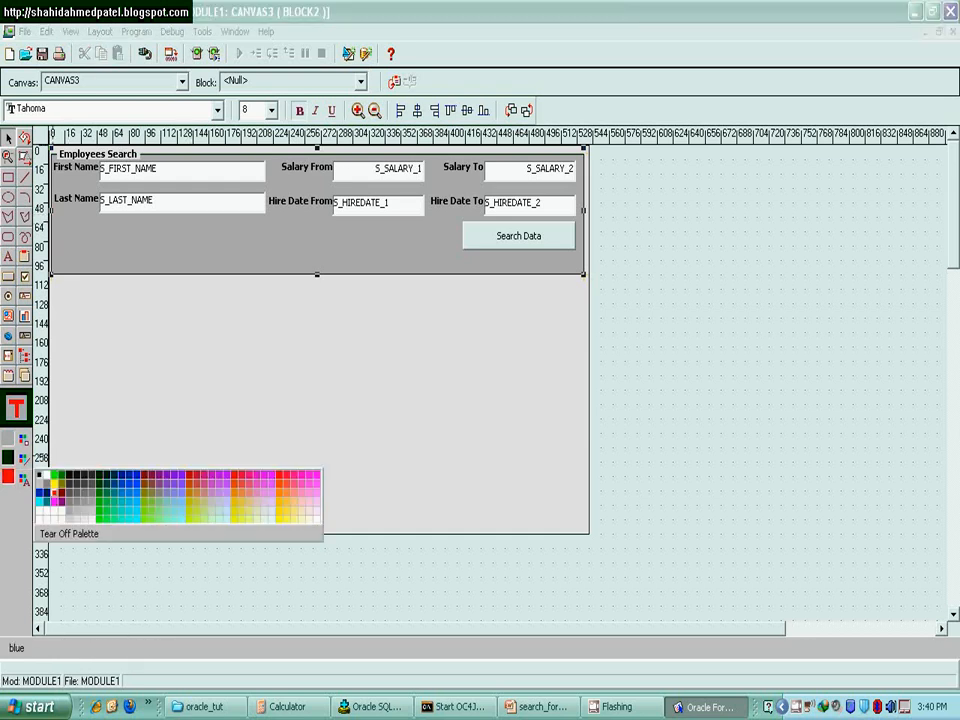
{"action": "left_click", "coordinate": [50, 496]}
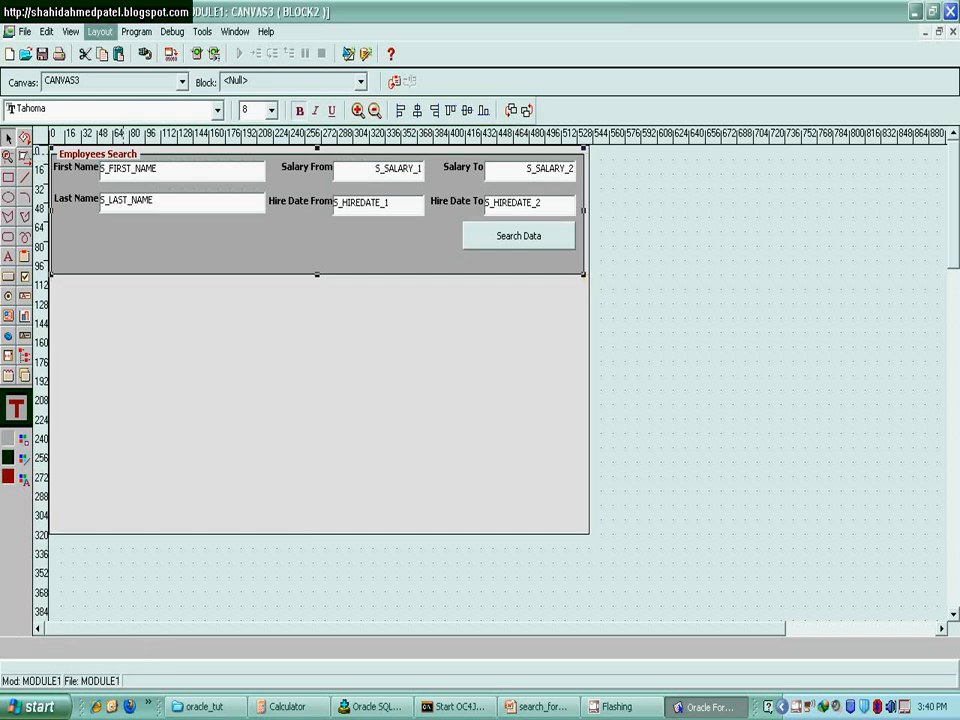
Give the Employees Search frame an Outset bevel and a light gray fill close to the canvas colour
{"action": "left_click", "coordinate": [100, 31]}
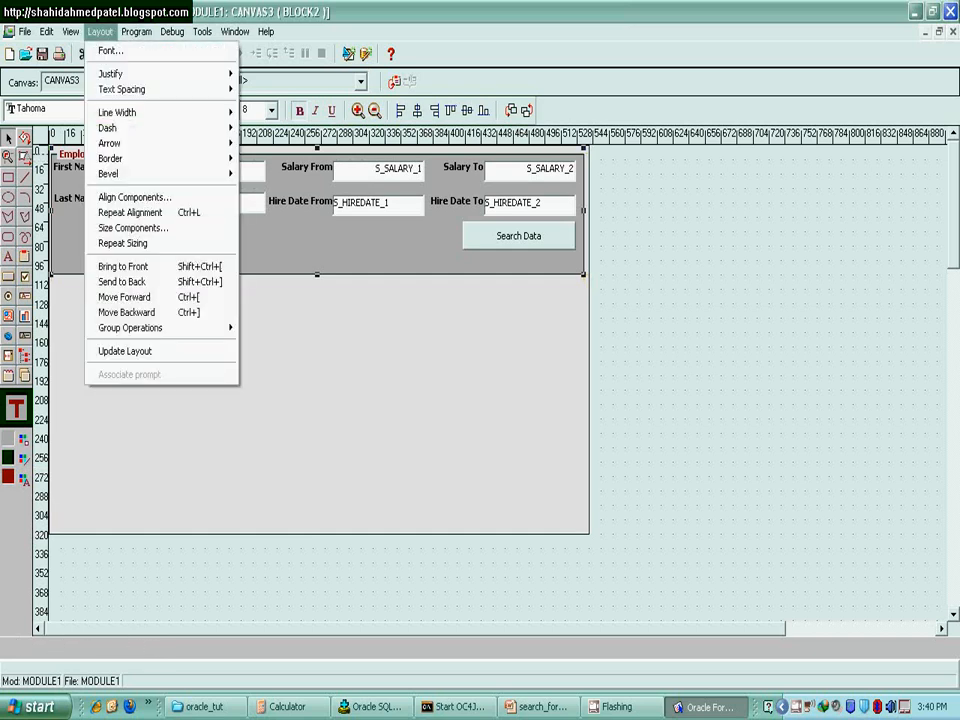
{"action": "mouse_move", "coordinate": [109, 174]}
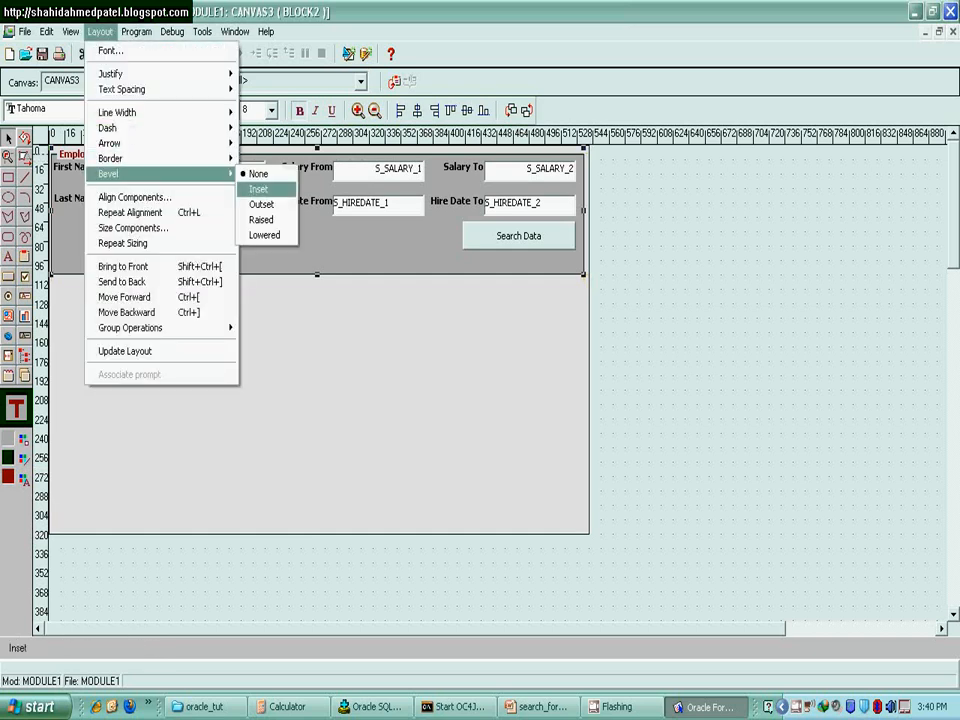
{"action": "left_click", "coordinate": [261, 204]}
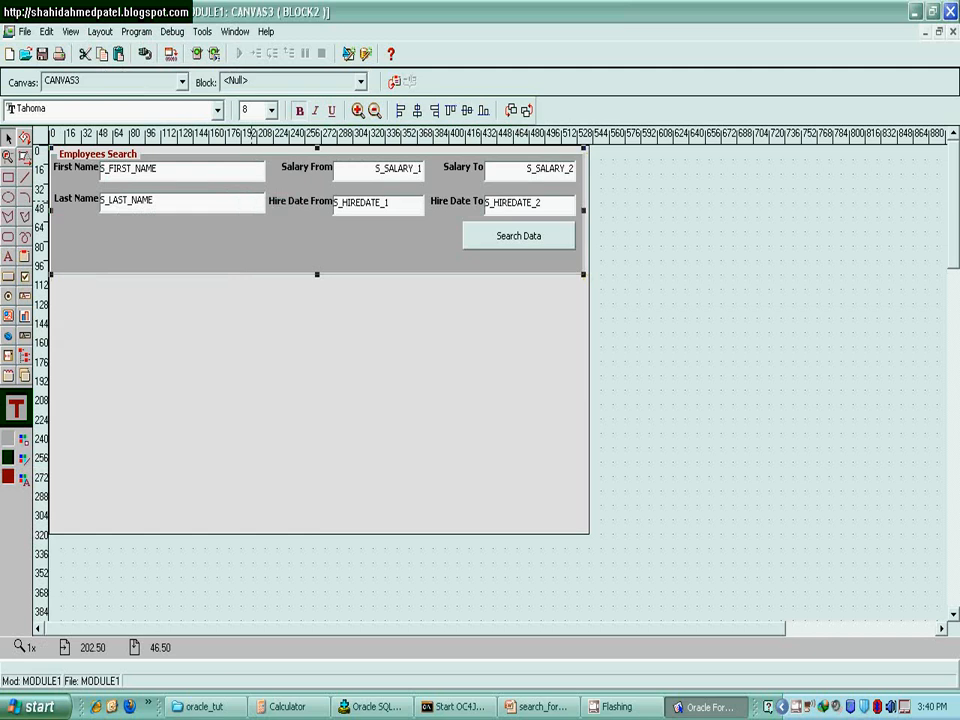
{"action": "left_click", "coordinate": [8, 438]}
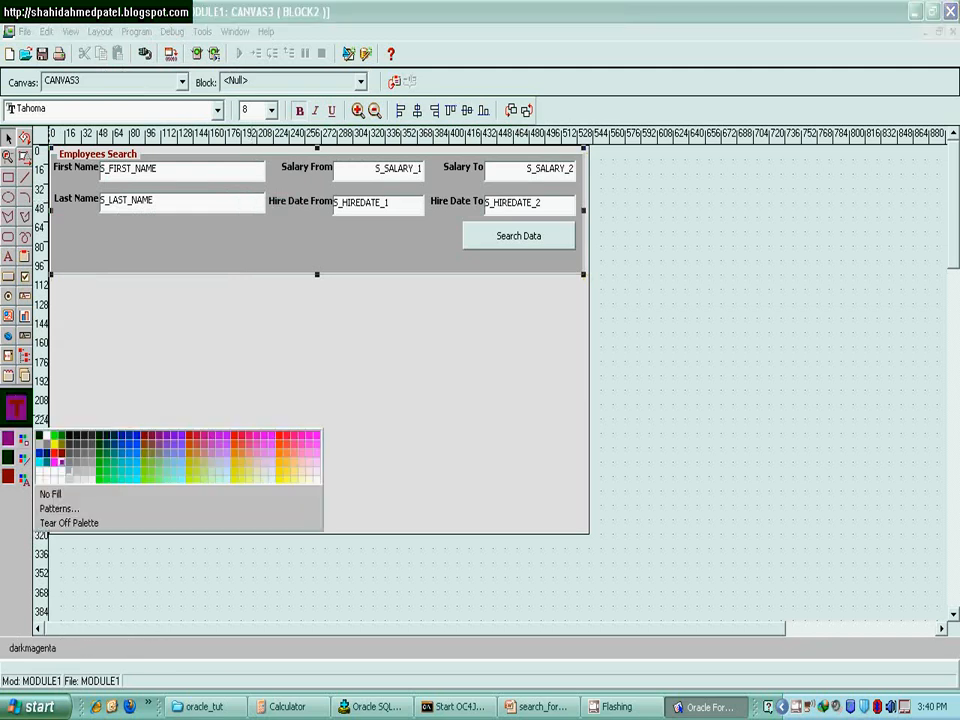
{"action": "left_click", "coordinate": [66, 478]}
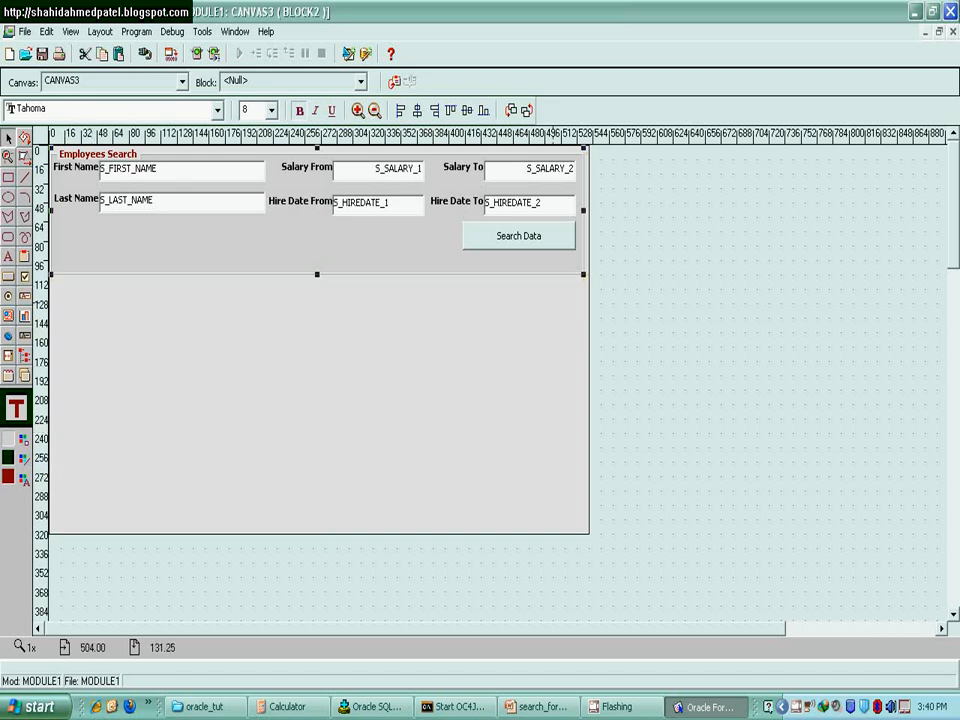
Shift the frame, all search items and the Search Data button about 4.5 units down together, and clear the selection
{"action": "left_click", "coordinate": [673, 297]}
{"action": "left_click_drag", "start_coordinate": [658, 248], "coordinate": [42, 108]}
{"action": "key", "text": "Down"}
{"action": "key", "text": "Down"}
{"action": "key", "text": "Down"}
{"action": "key", "text": "Down"}
{"action": "key", "text": "Down"}
{"action": "key", "text": "Down"}
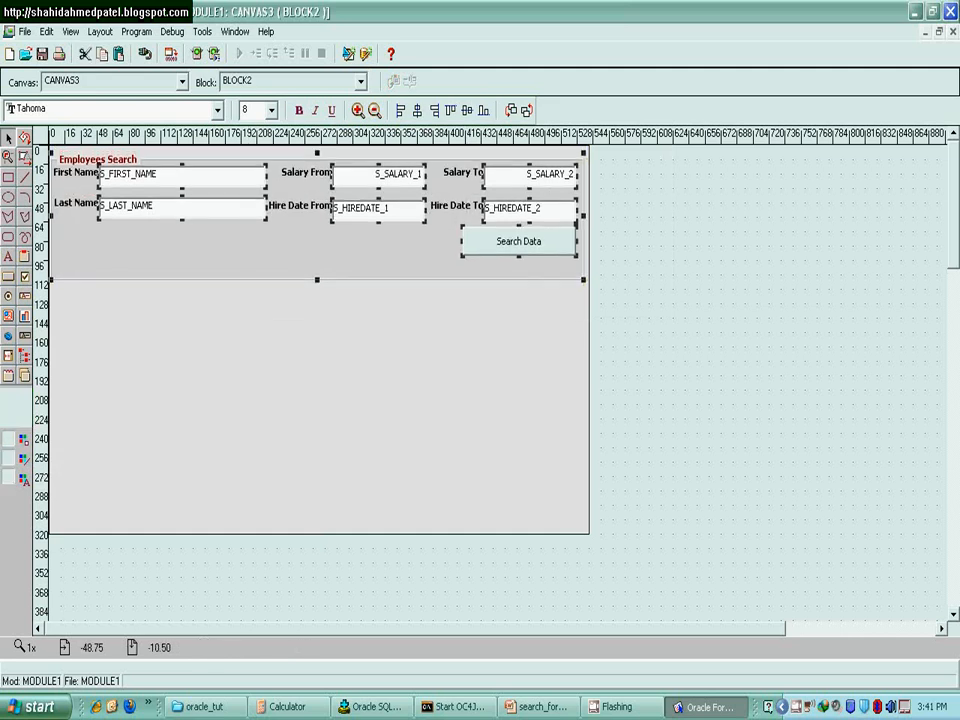
{"action": "left_click", "coordinate": [518, 291]}
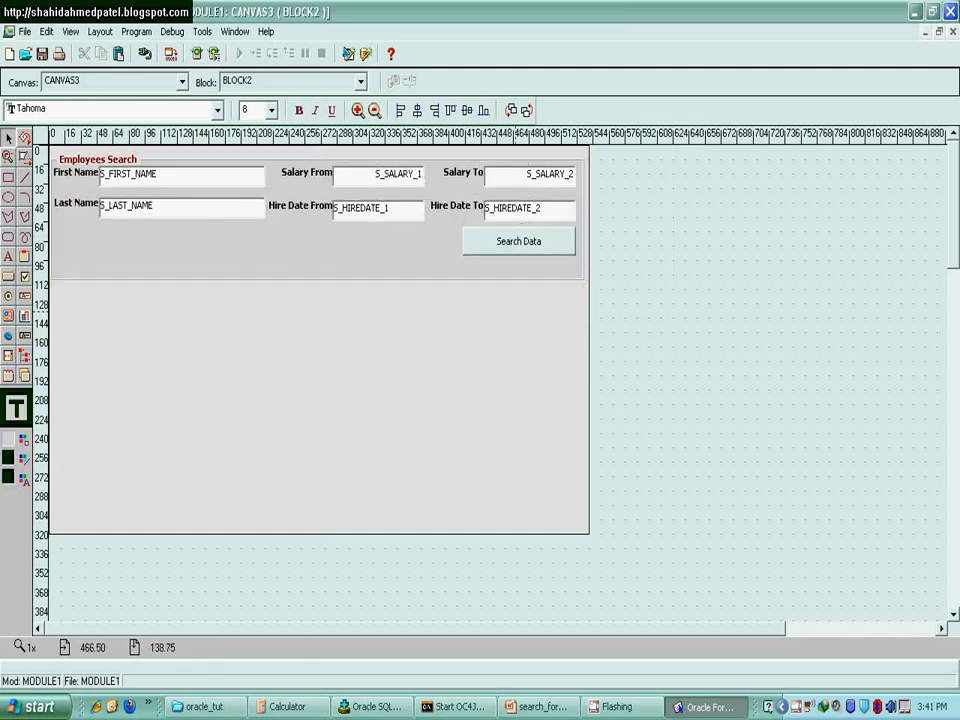